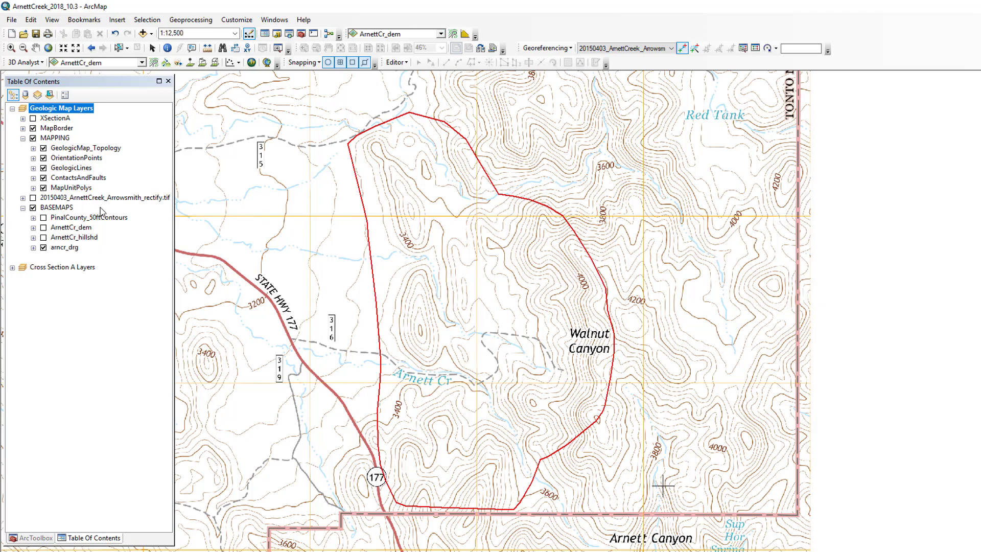
- Show the 20150403_ArnettCreek_Arrowsmith_rectify.tif layer to examine the scanned base map, then hide it again
click(33, 198)
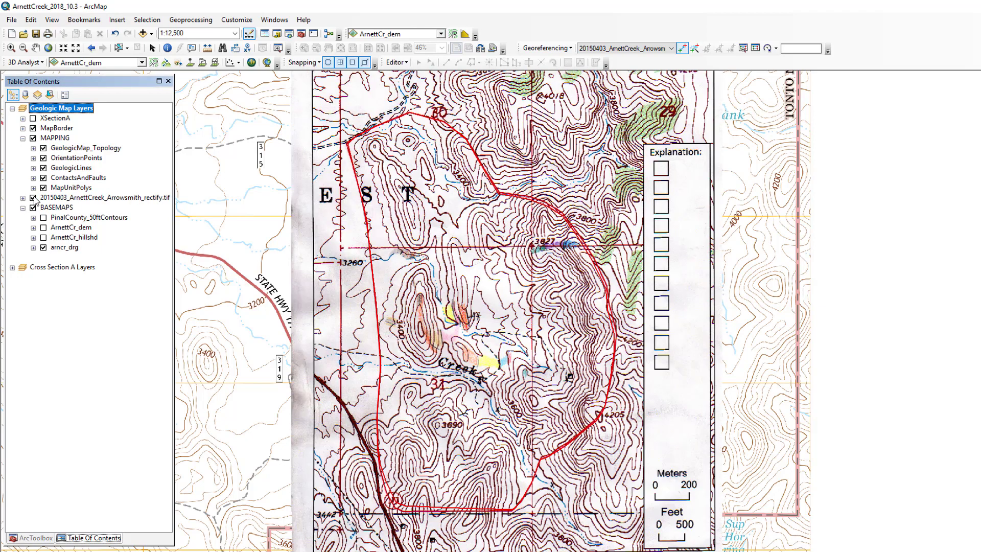
click(33, 198)
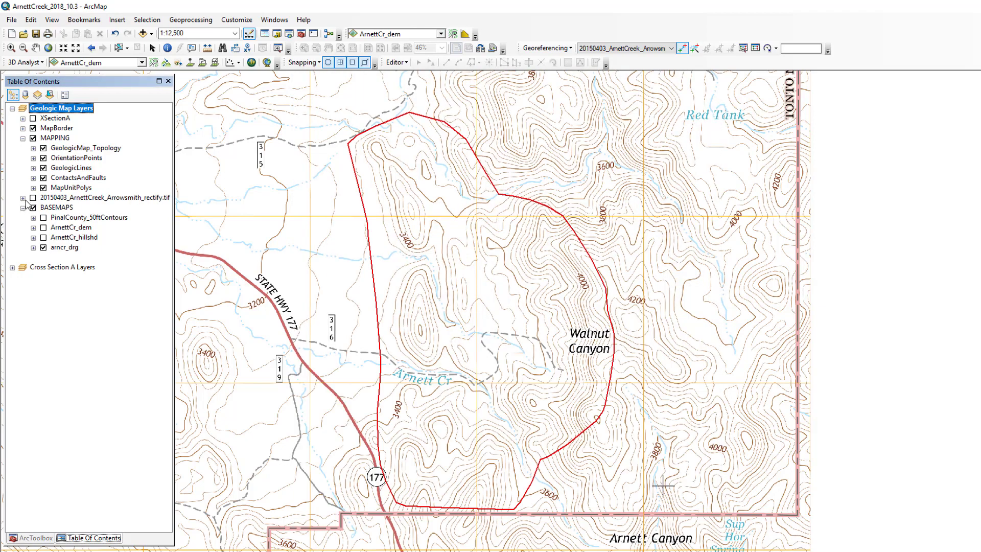
click(23, 198)
click(23, 198)
- Add the raster 2015_HN_ArnettMappingRectify.tif from RamonoWorkFolder to the map and frame the coloured geologic mapping
click(143, 33)
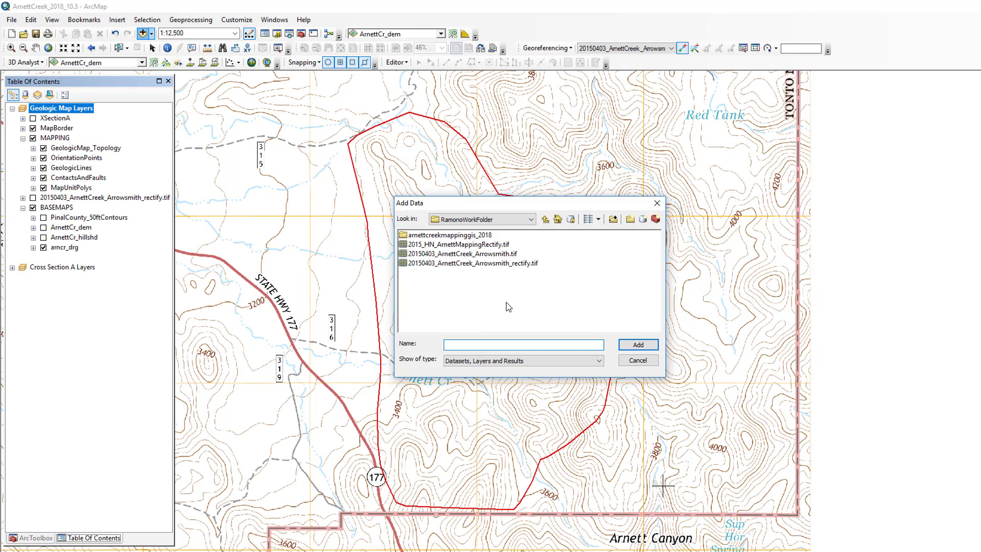
click(449, 244)
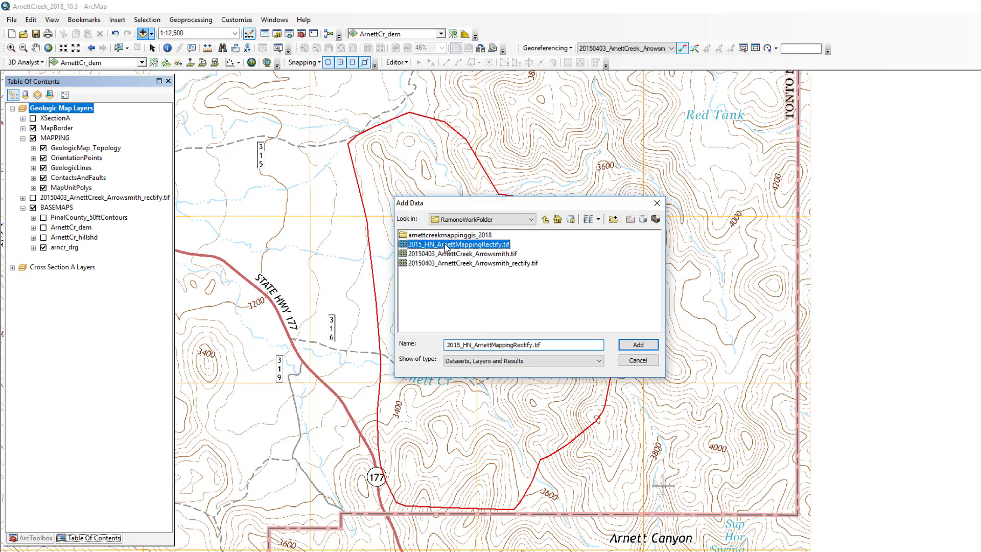
click(638, 345)
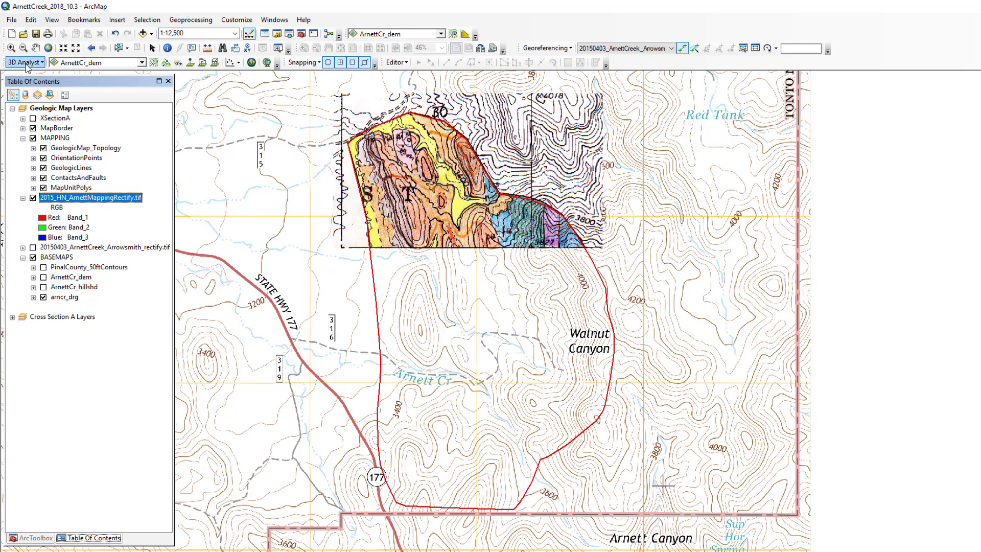
click(11, 47)
drag(314, 99, 616, 276)
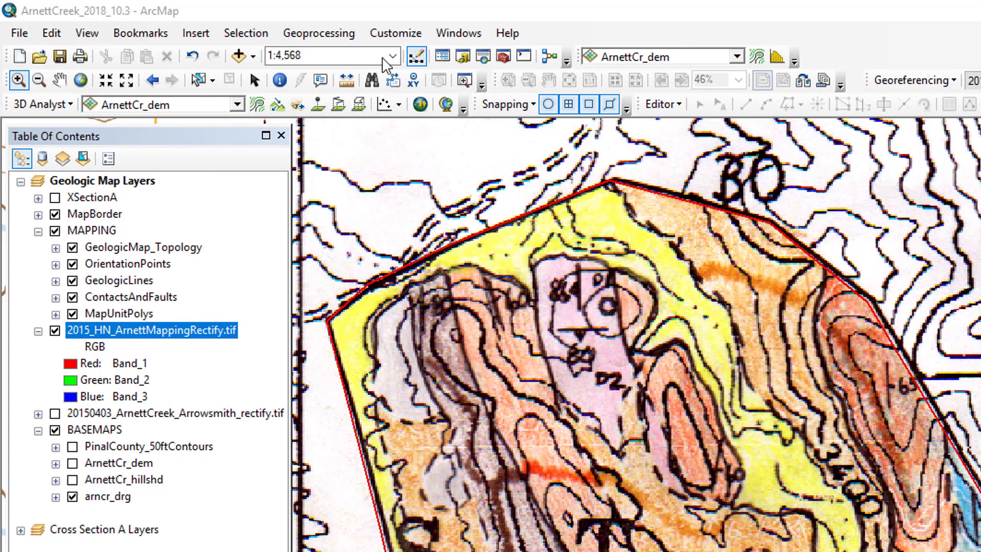
- Hide the Georeferencing toolbar, show the Advanced Editing toolbar and dock it beside the Editor toolbar
click(399, 34)
mouse_move(406, 51)
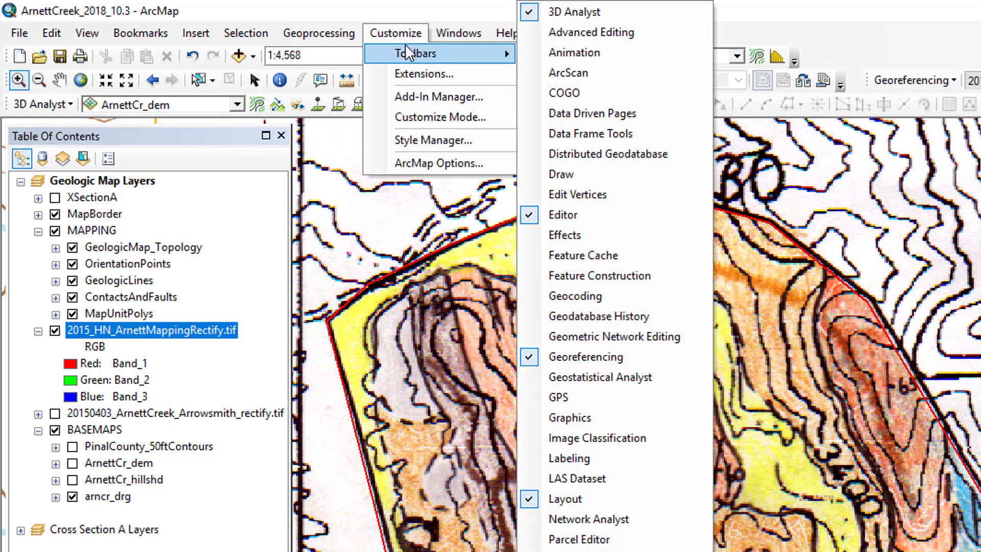
click(537, 358)
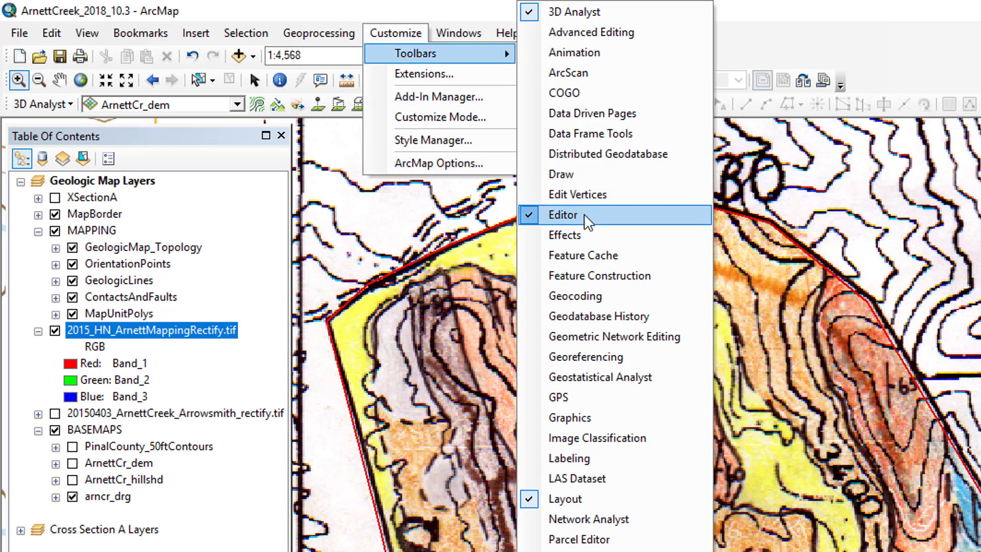
click(613, 33)
drag(85, 135, 979, 128)
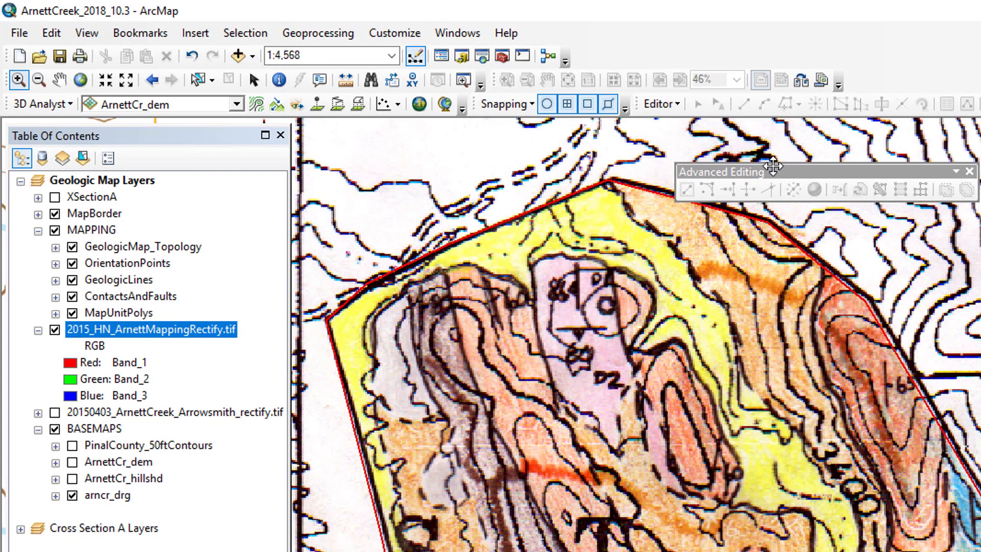
drag(893, 107, 892, 94)
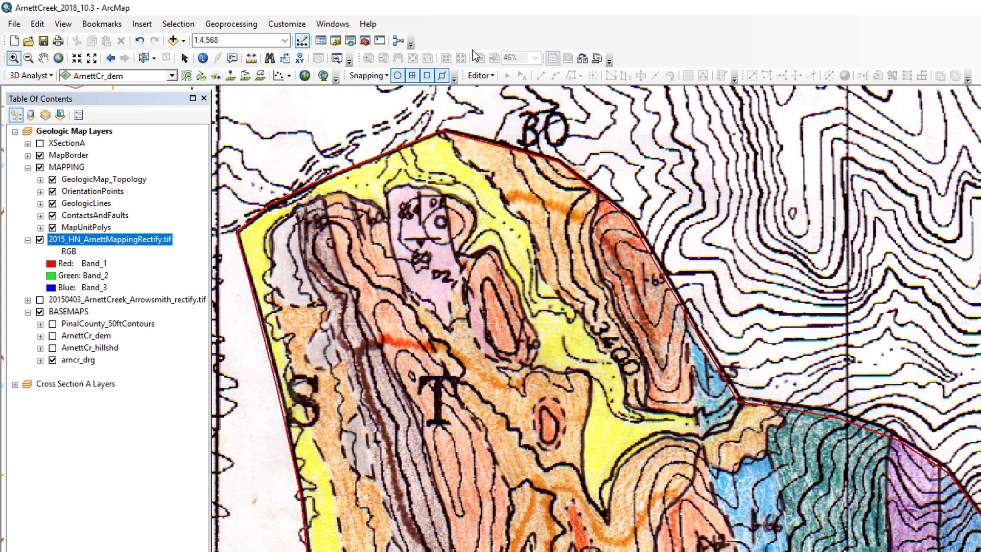
- Start an edit session on the ContactsAndFaults layer
click(493, 77)
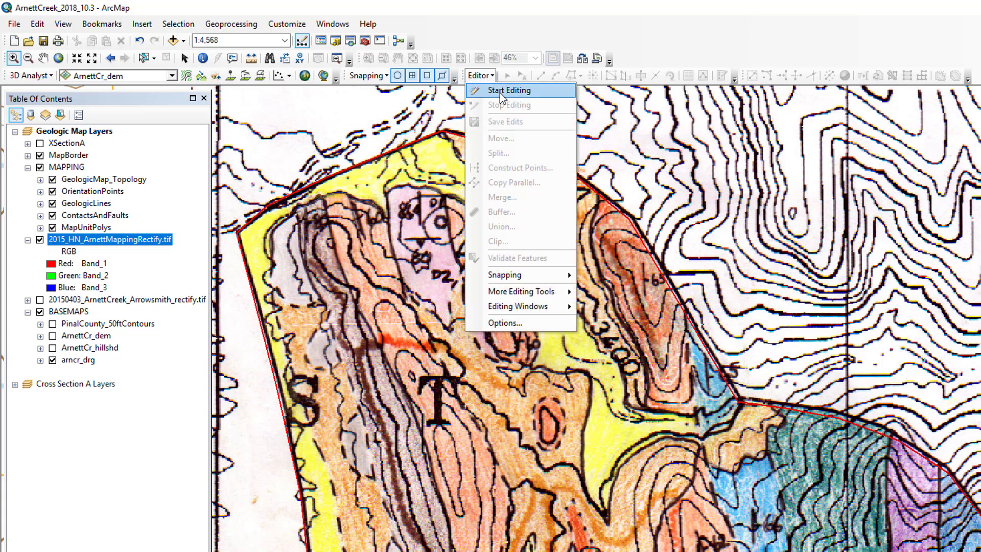
click(500, 93)
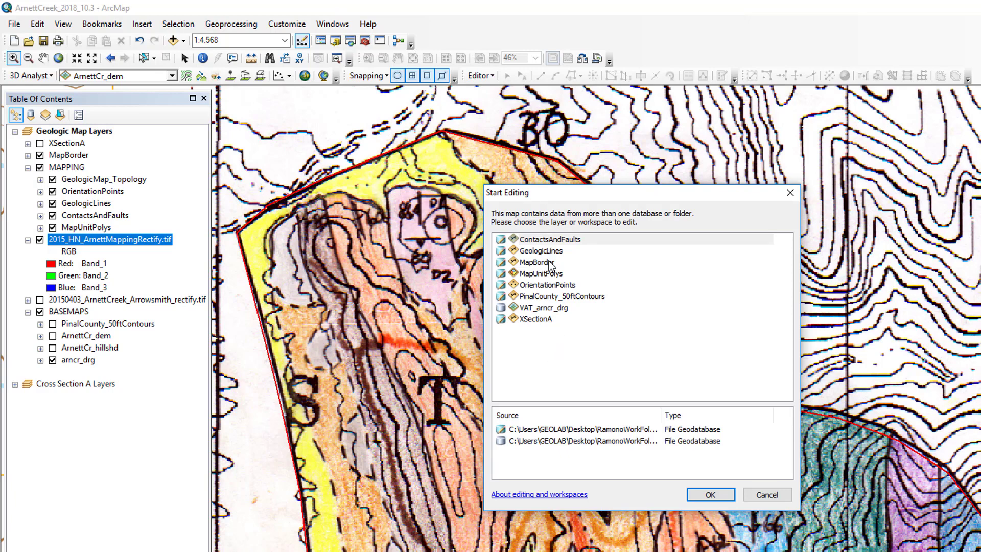
click(532, 241)
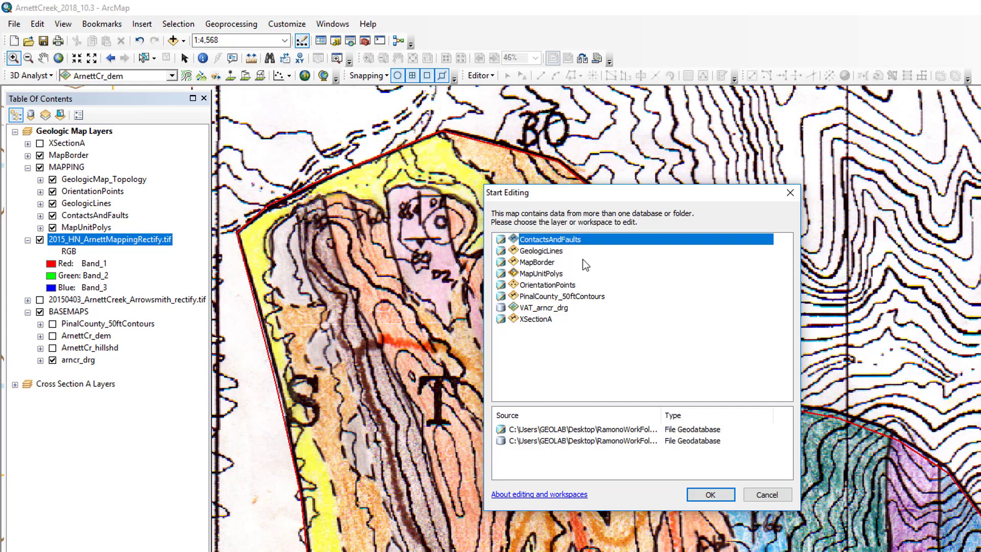
click(711, 495)
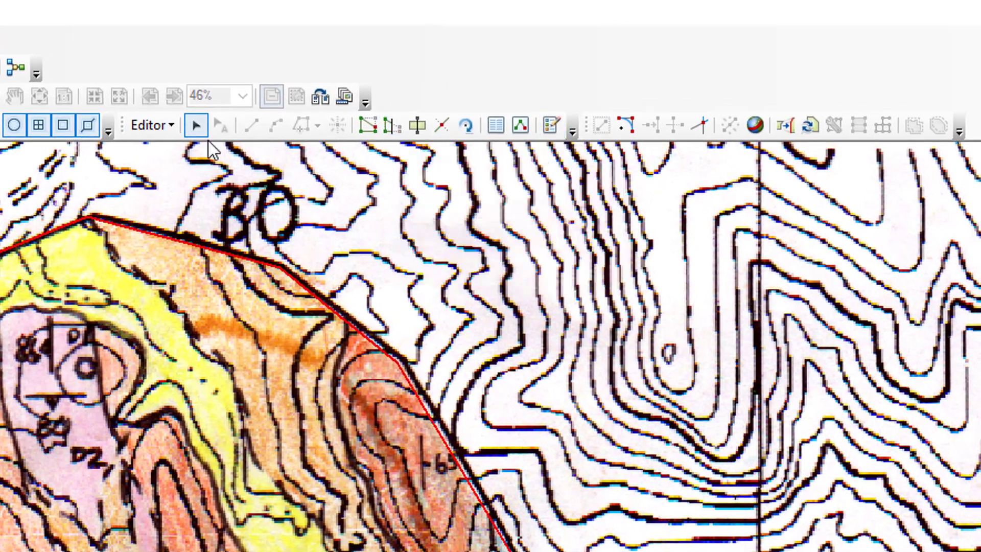
- Open the Create Features window, place it over the east side of the map and show its ContactsAndFaults templates
click(550, 129)
drag(2, 274, 970, 178)
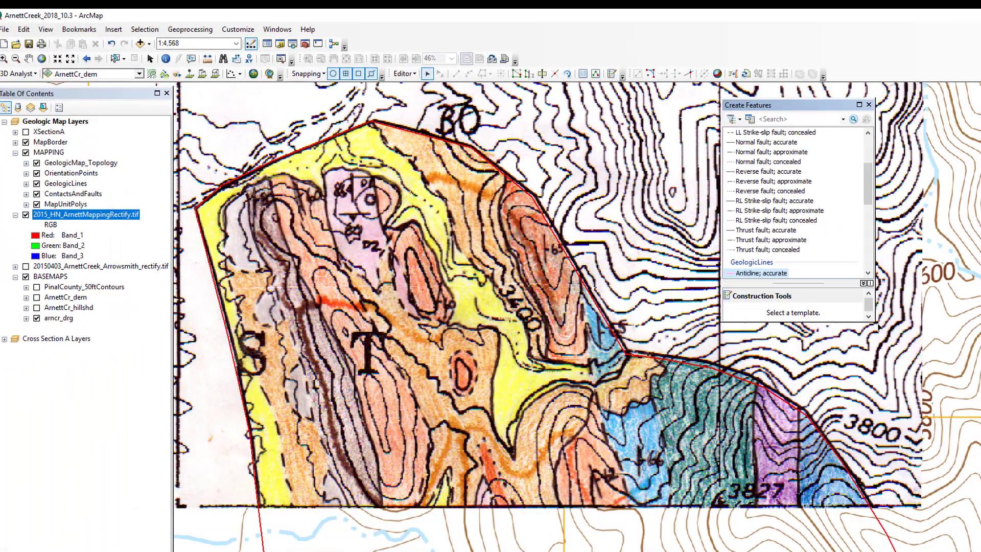
drag(876, 316, 980, 295)
scroll(783, 153, up, 3)
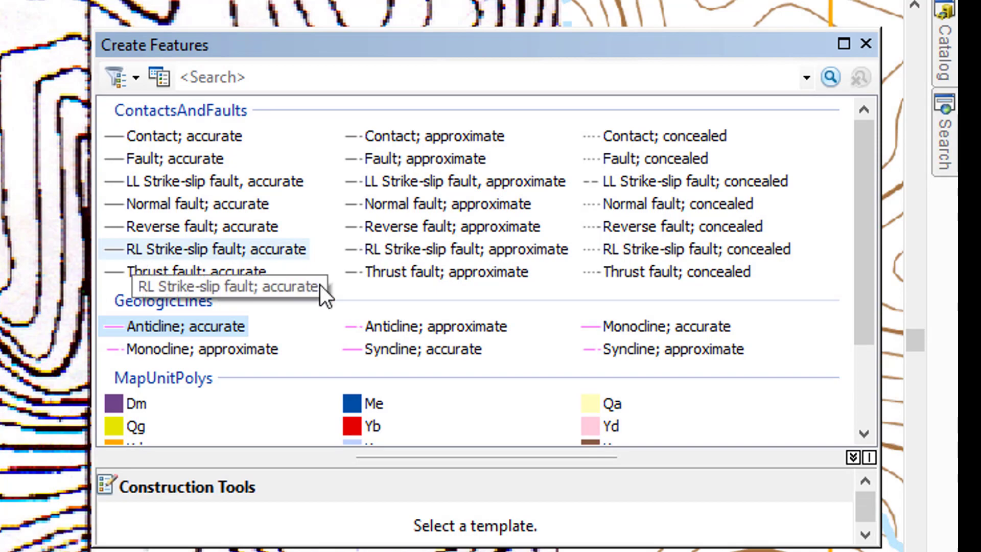
- Draw a straight Contact; accurate line along the scanned map's southern edge, extending past the map border at both ends
click(193, 137)
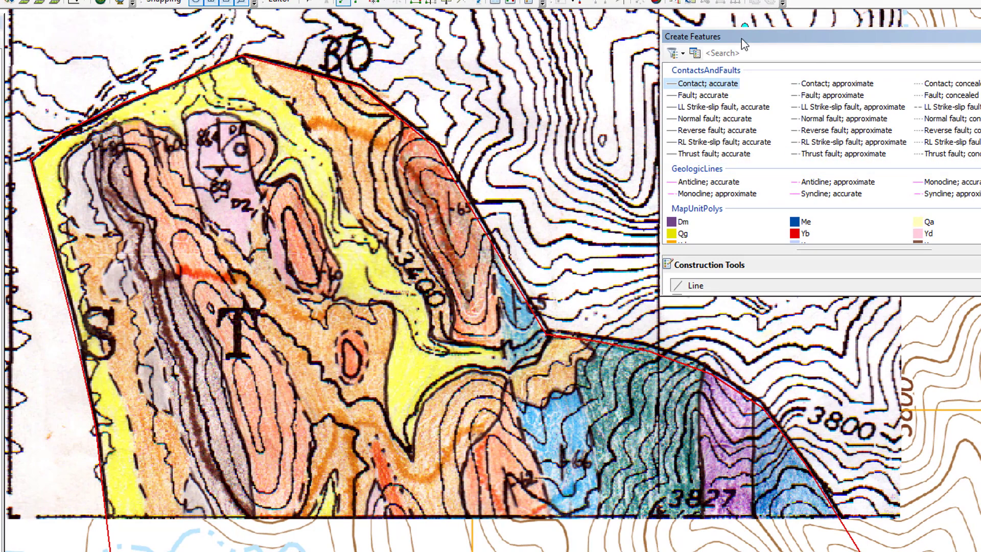
click(90, 518)
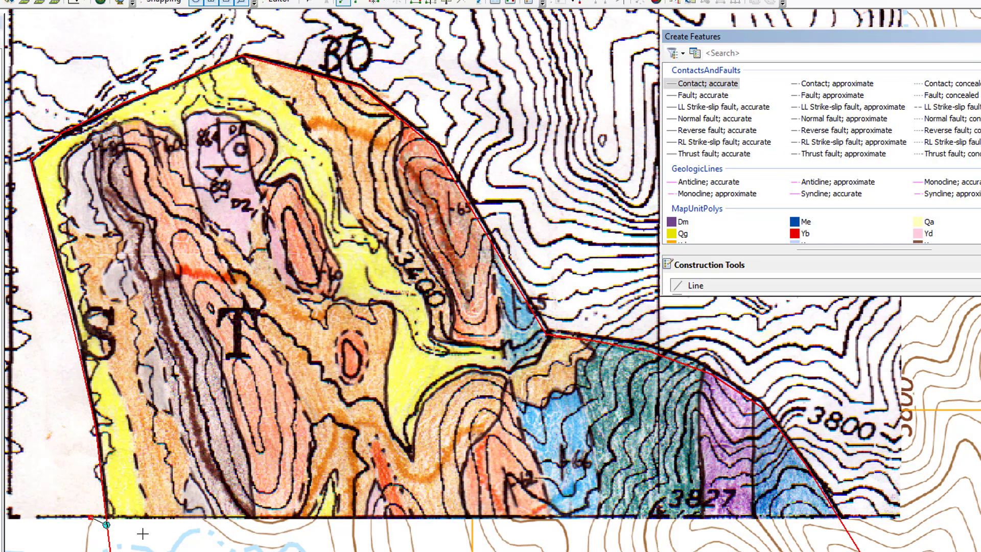
double_click(892, 517)
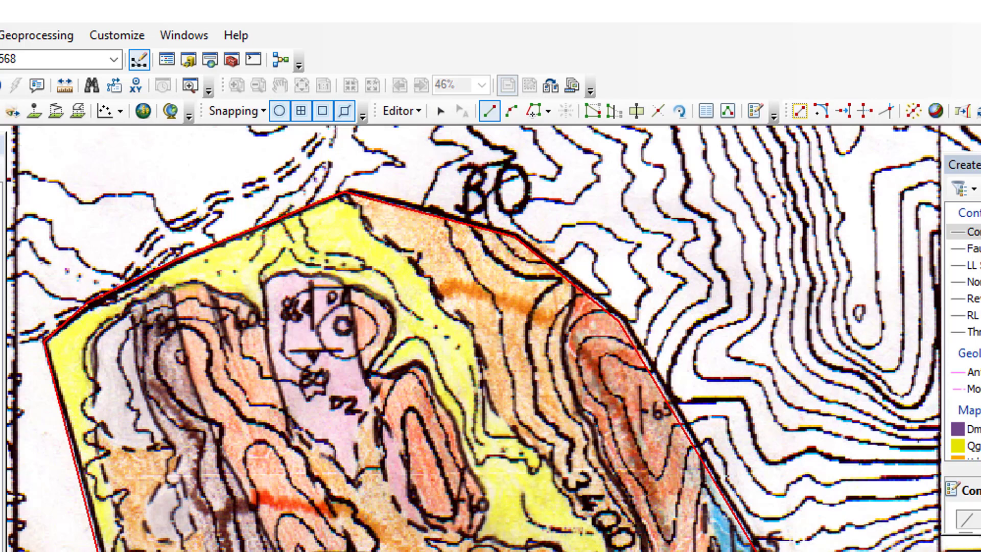
- Enable vertex, edge and end snapping for MapBorder, and vertex and end snapping for ContactsAndFaults
click(419, 115)
mouse_move(464, 400)
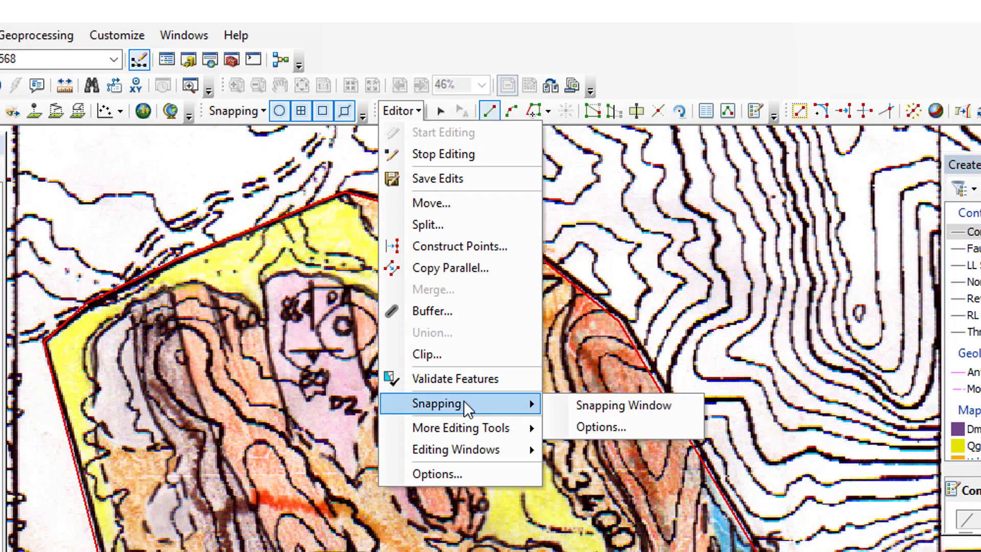
click(580, 402)
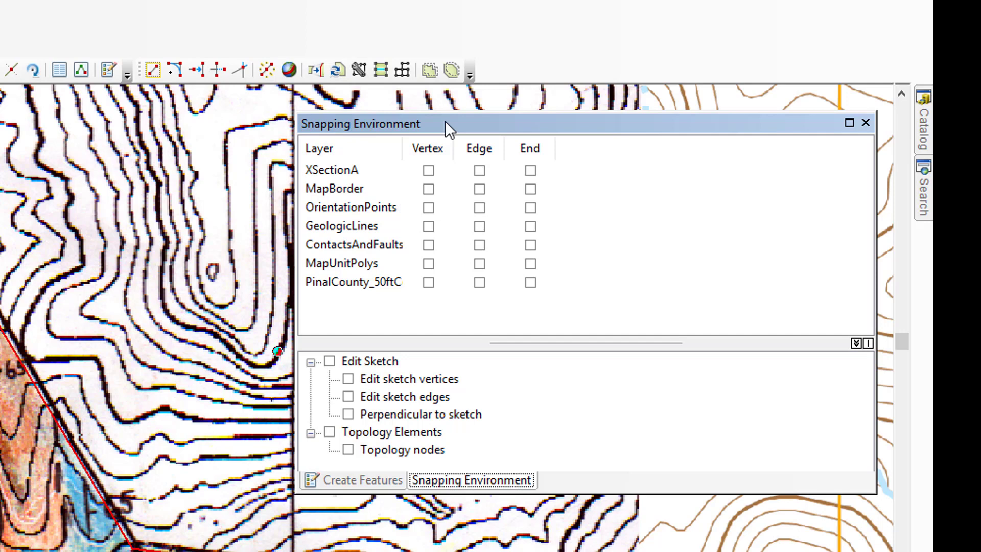
click(429, 189)
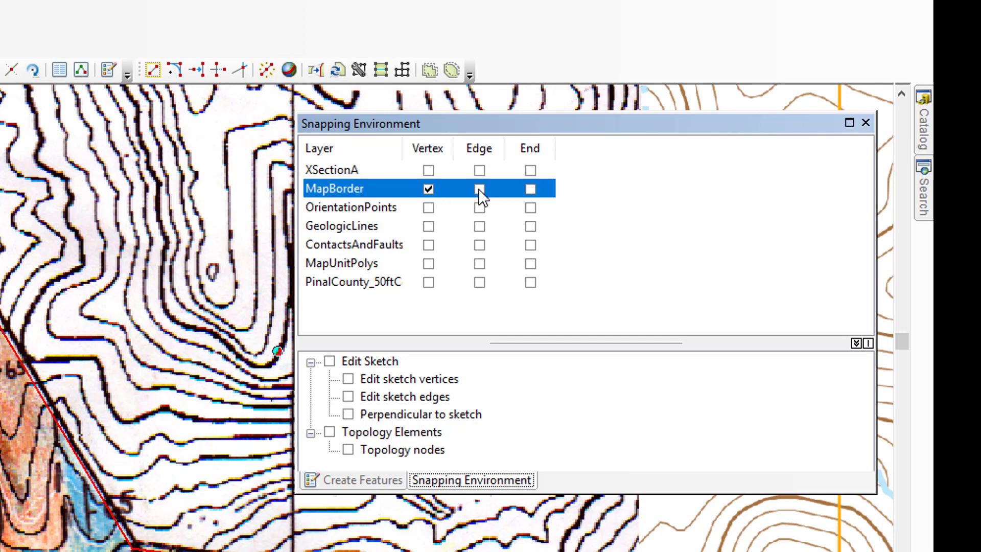
click(529, 189)
click(428, 246)
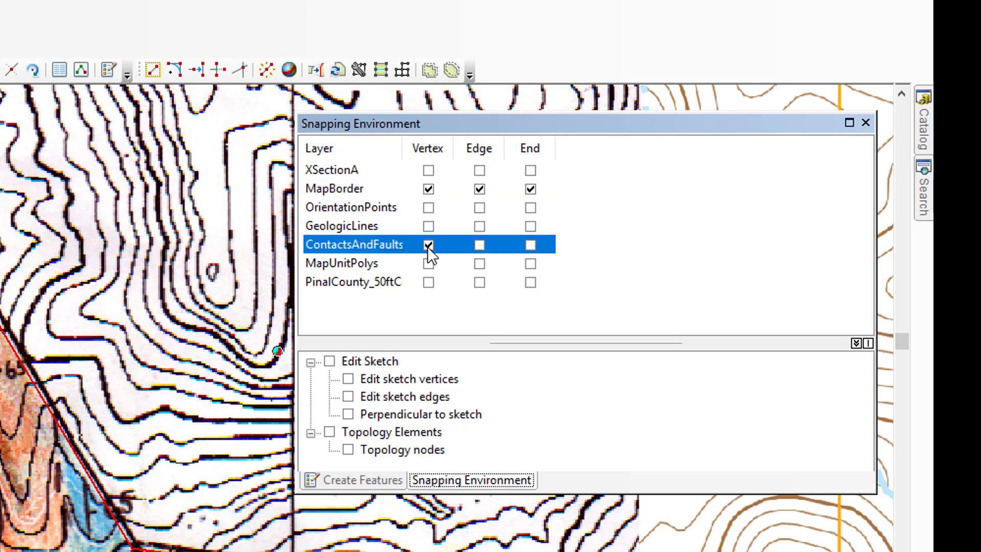
click(531, 245)
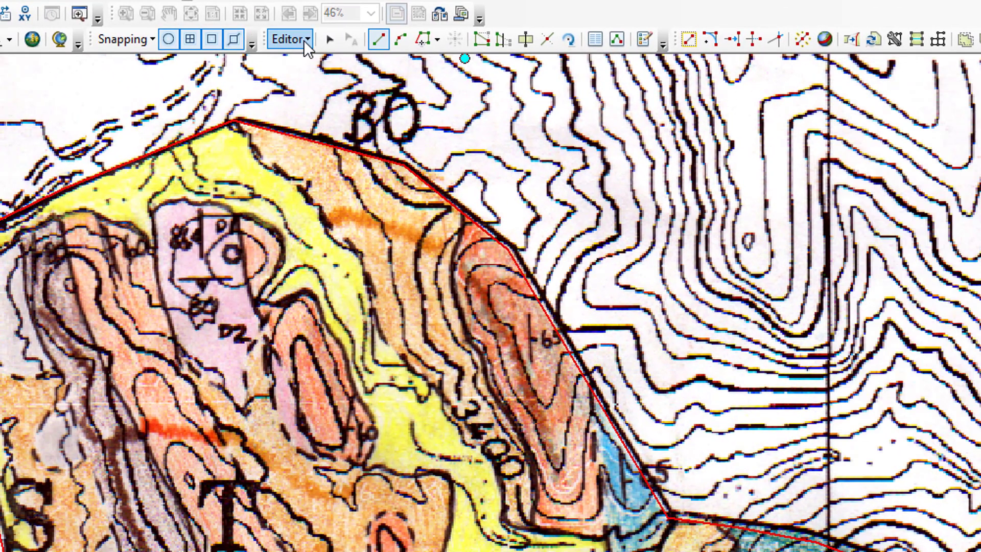
- Choose the unit for the snapping tolerance in the classic snapping options and accept the settings
click(303, 40)
mouse_move(341, 333)
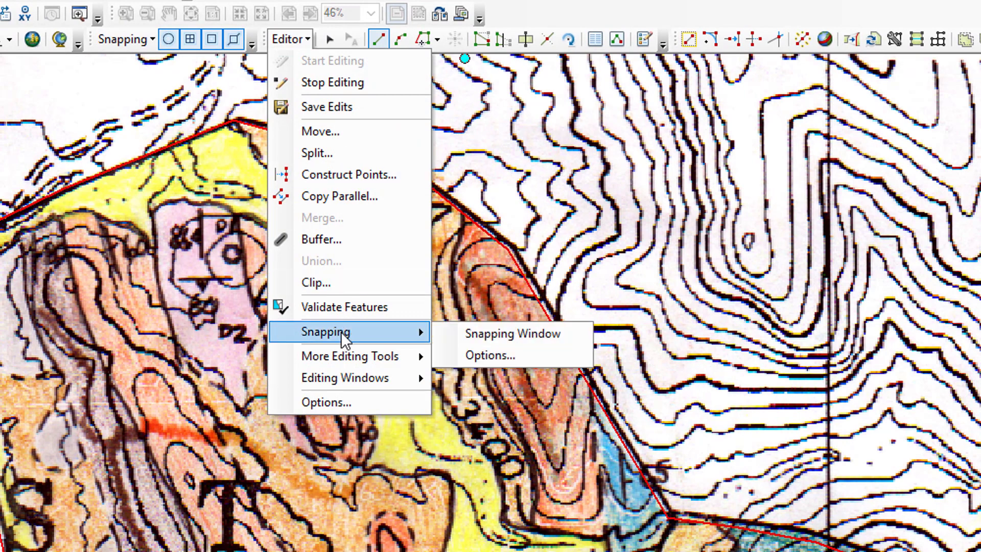
click(466, 356)
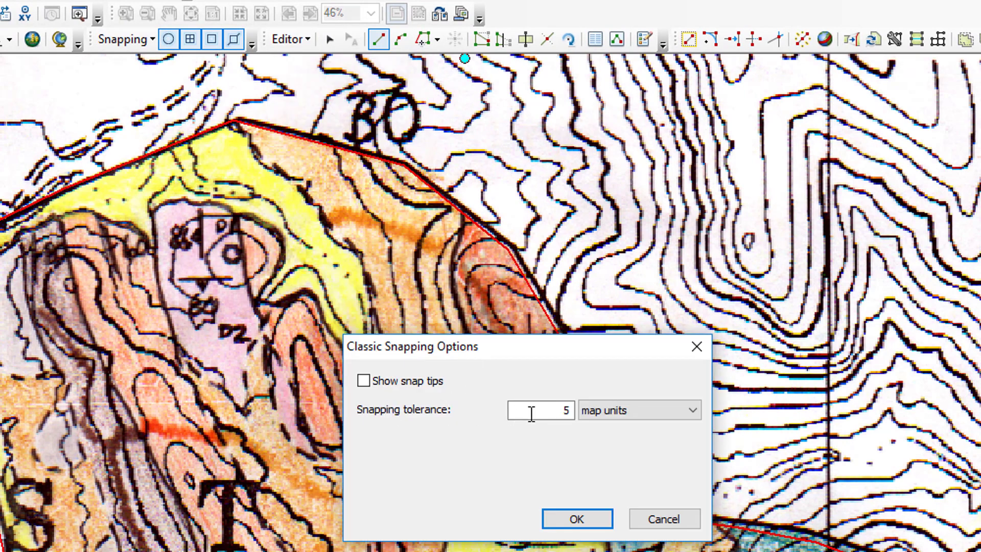
click(596, 413)
click(603, 428)
click(577, 520)
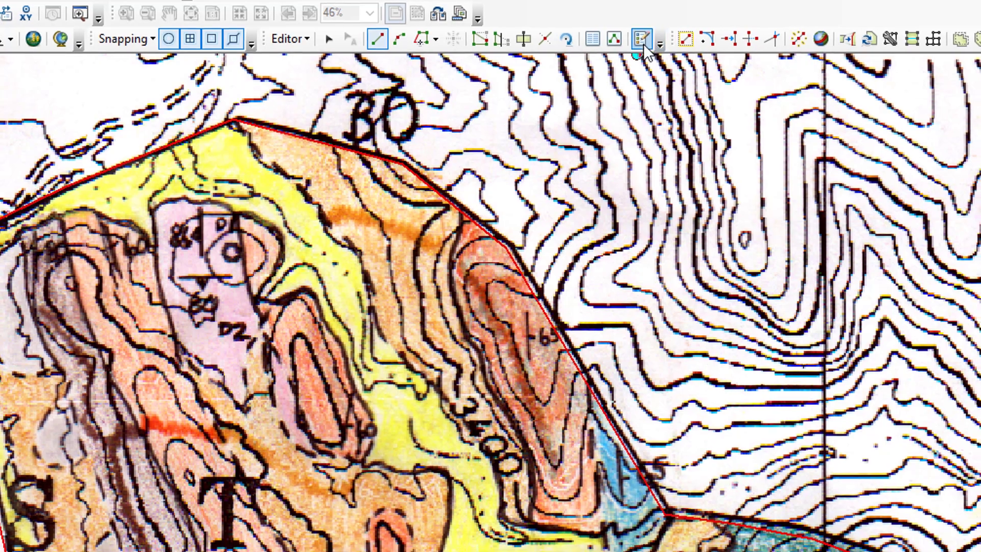
- Bring up the Create Features window and choose the Contact; approximate template for drawing
click(644, 39)
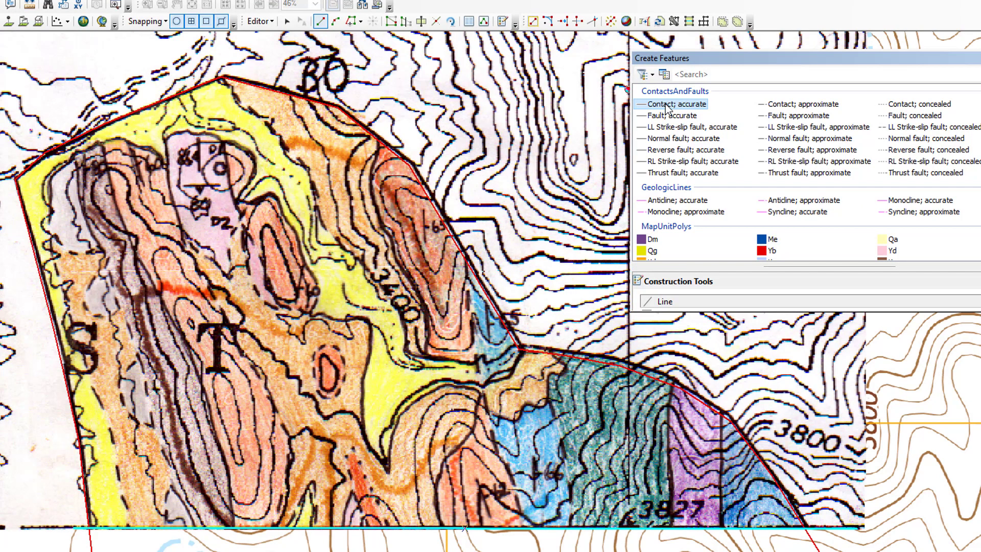
click(800, 105)
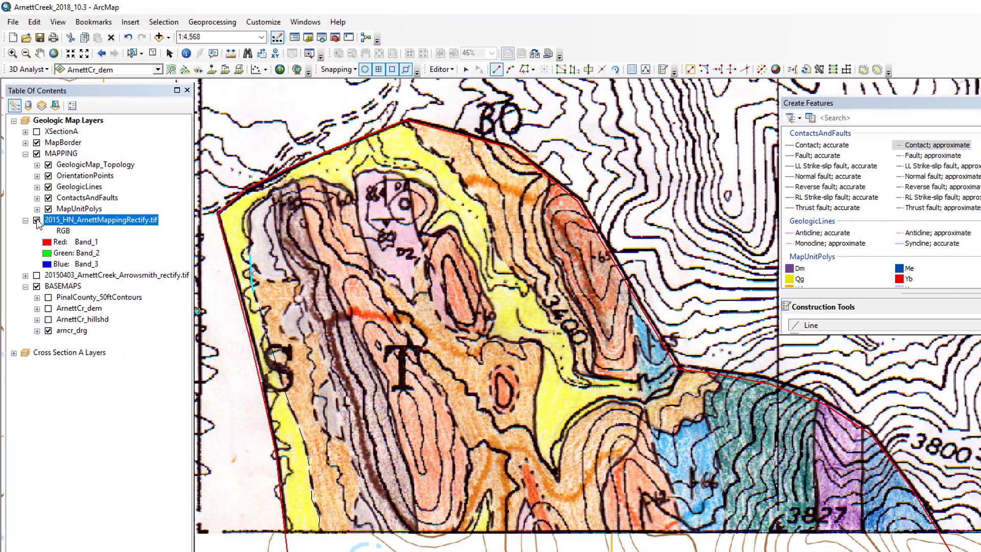
- Hide the 2015_HN_ArnettMappingRectify.tif raster to examine the digitized contacts on the topographic base, then show it again
click(36, 220)
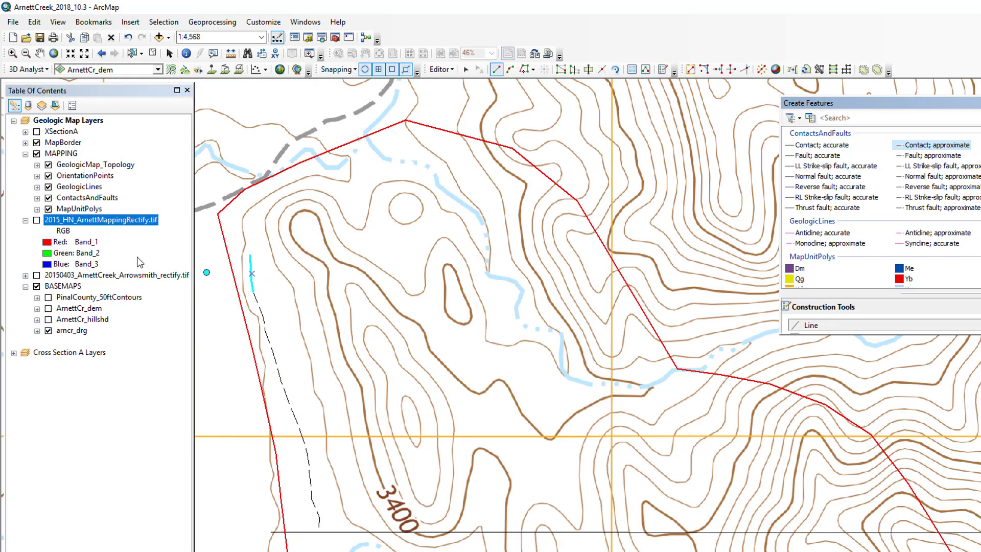
click(36, 221)
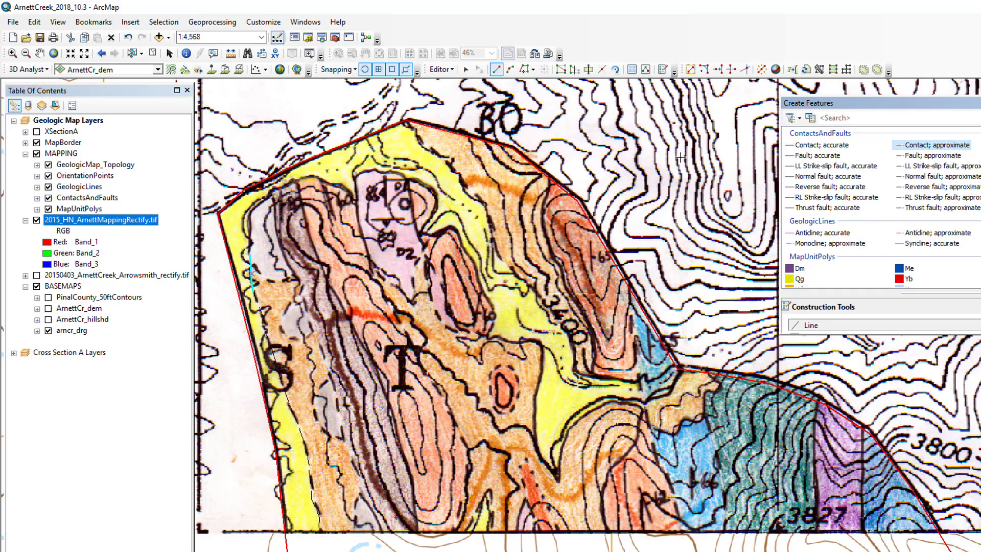
- Draw a Contact; accurate line from the north end of the western approximate contact, following the yellow unit's edge around the grey unit's northwest corner
click(821, 145)
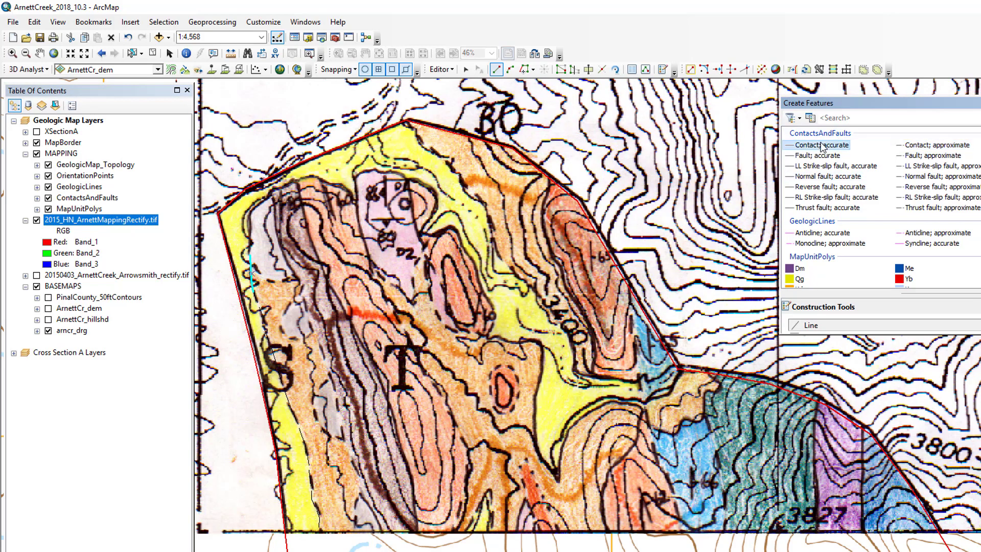
click(250, 255)
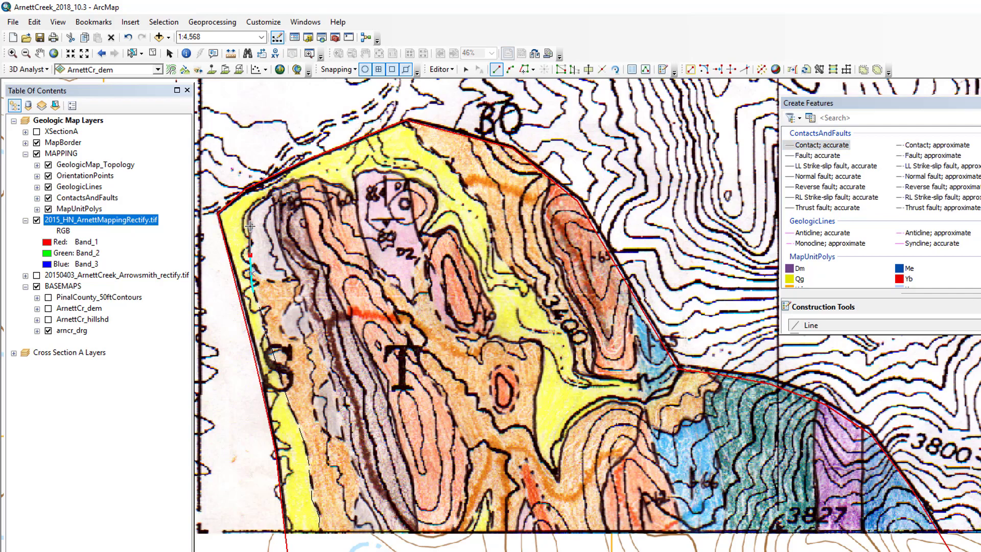
click(249, 226)
click(259, 203)
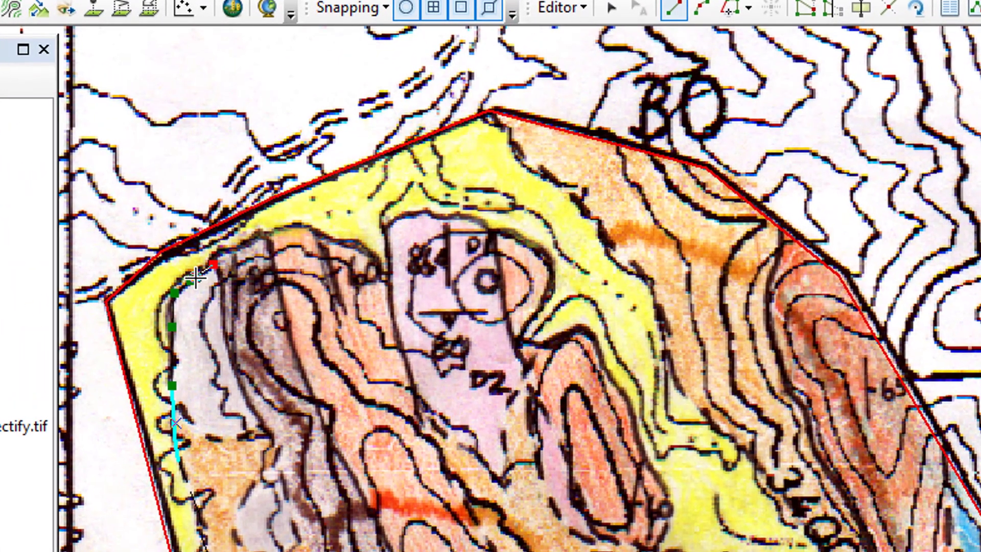
click(270, 195)
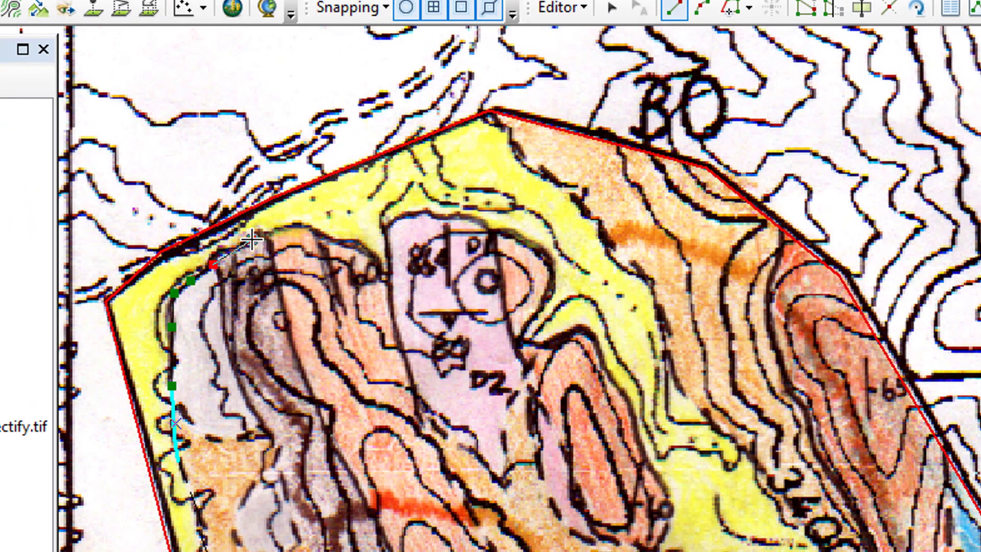
double_click(214, 263)
- Draw a Contact; accurate line along the yellow unit's southern edge, from the pale grey unit's northeast corner to the brown-orange boundary
click(215, 263)
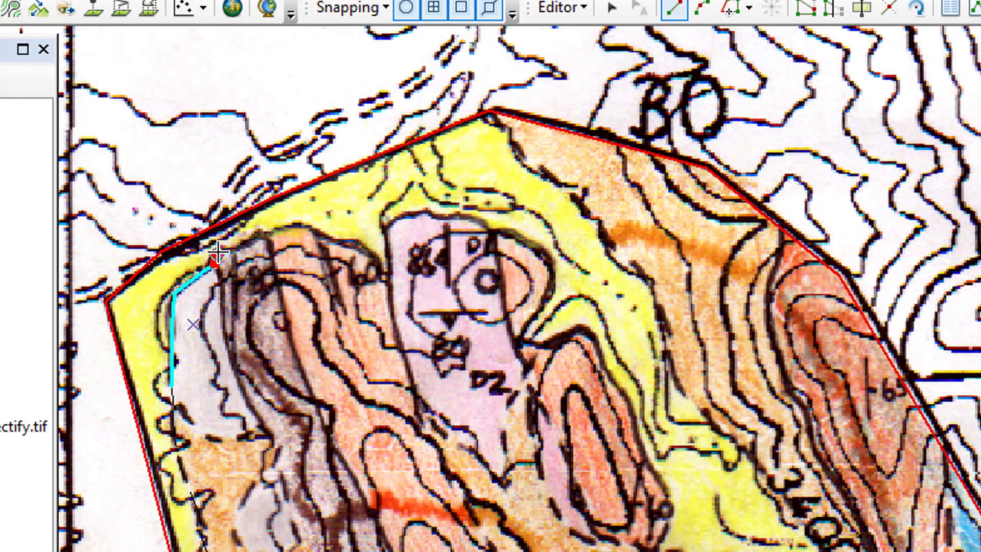
click(219, 250)
click(237, 249)
click(248, 244)
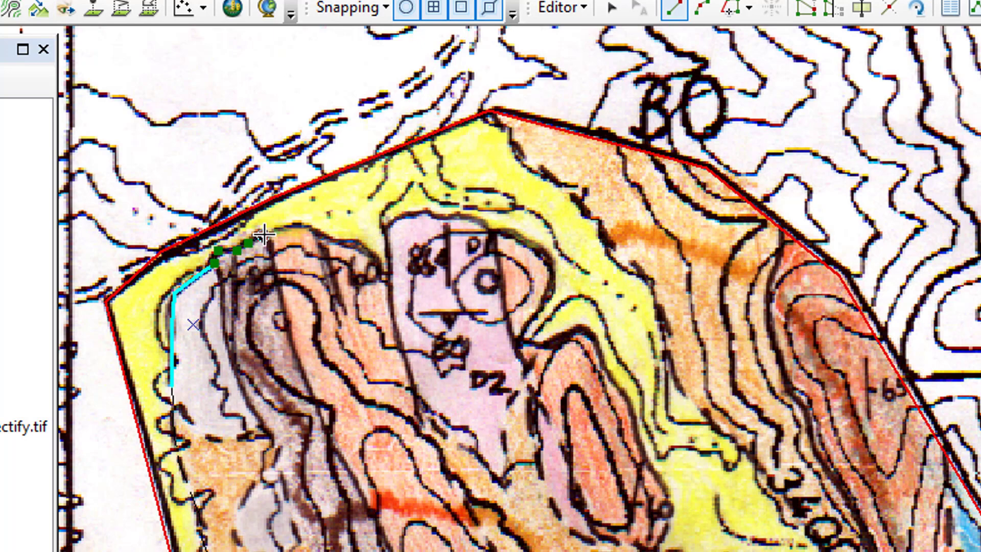
double_click(267, 235)
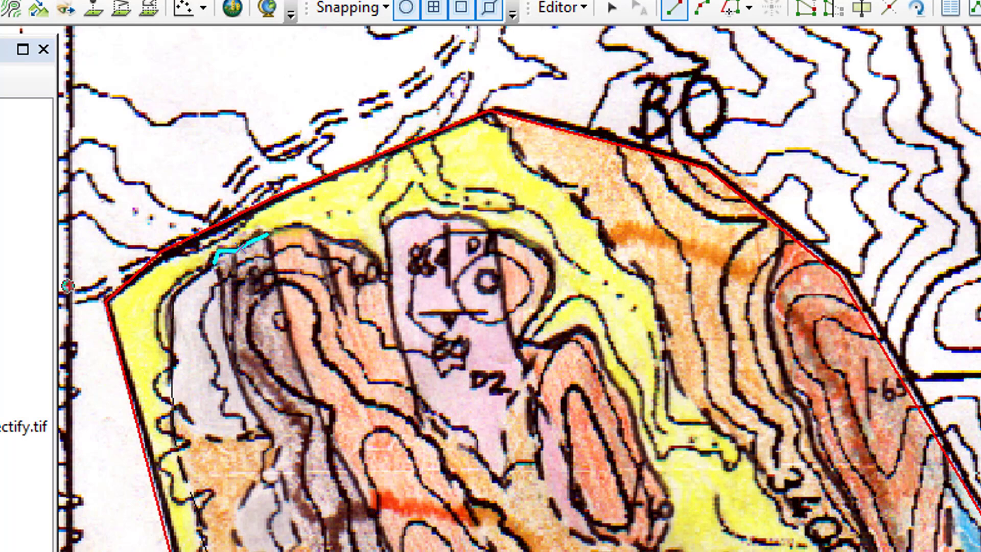
click(1, 427)
- Draw a Contact; accurate line south between the pale grey and brown units, from the yellow unit's edge to the dashed contact
click(215, 263)
click(221, 284)
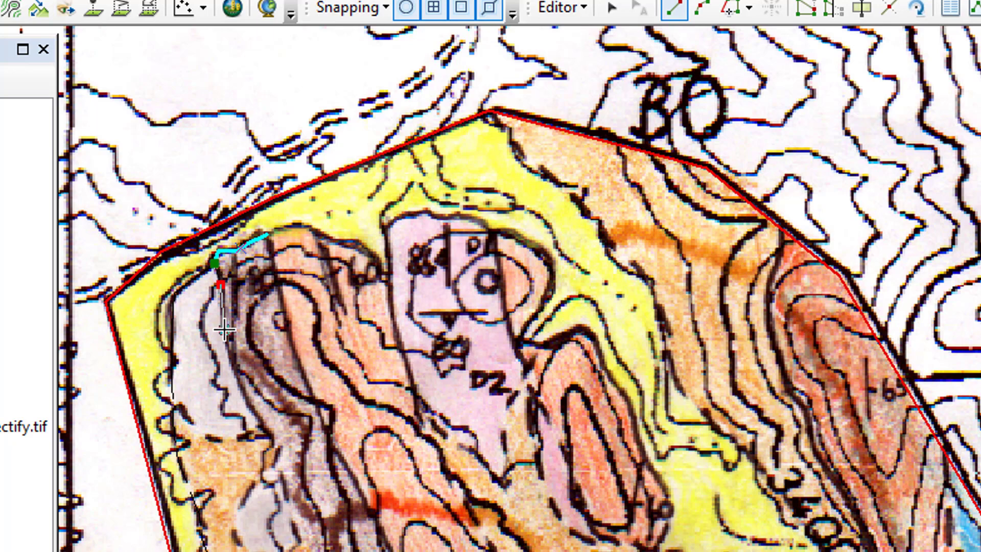
click(225, 330)
click(231, 374)
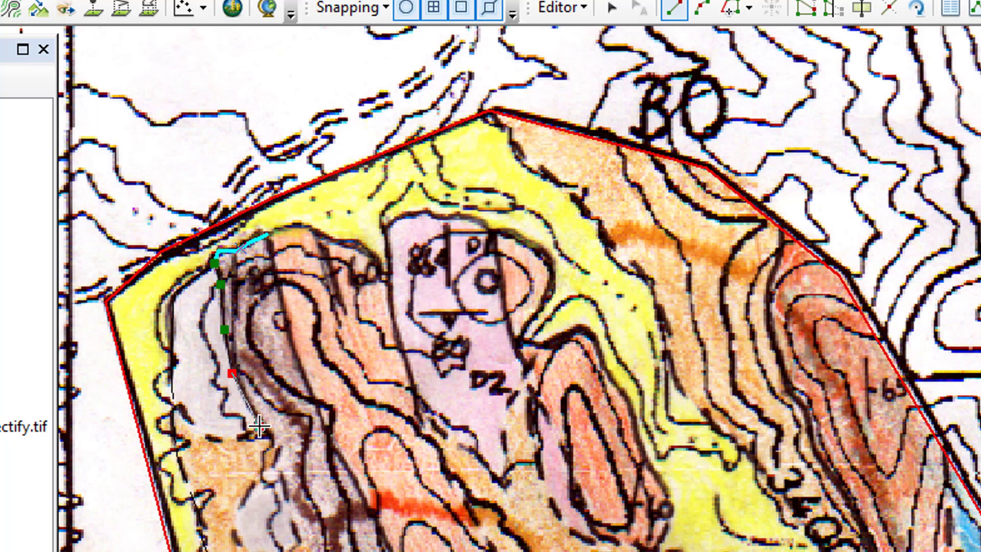
double_click(260, 424)
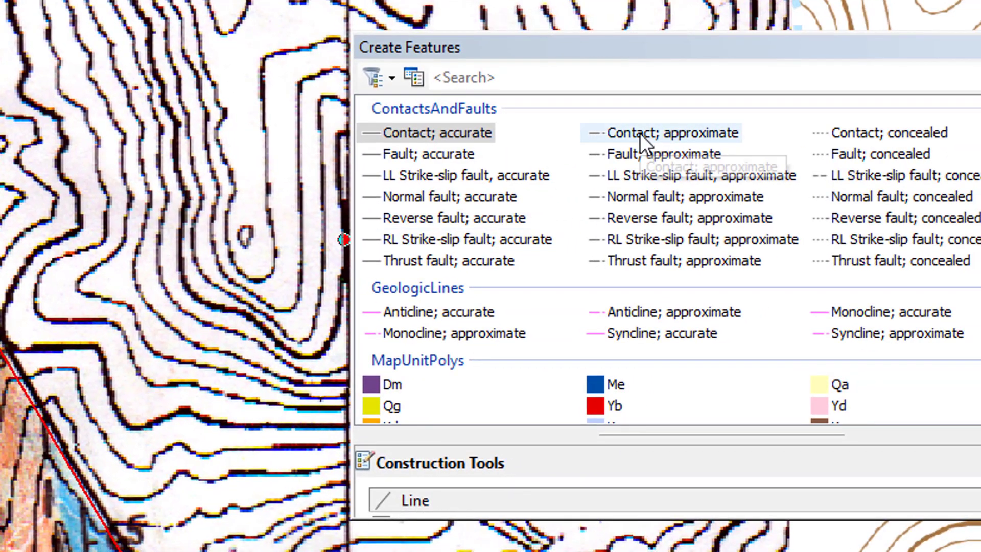
click(659, 134)
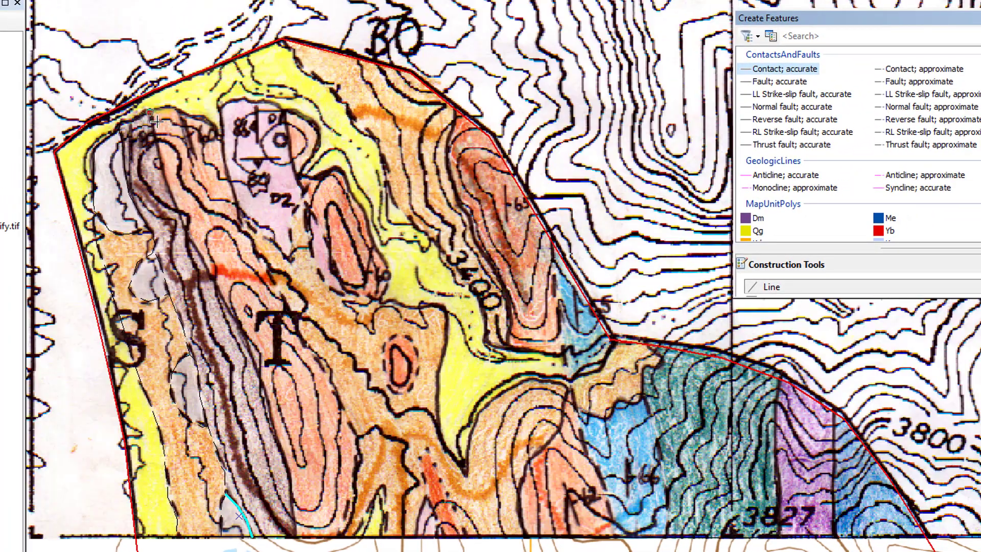
- Draw a Contact; accurate line along the boundary between the brown and orange units, from the yellow unit to the scan's southern edge
click(150, 113)
click(161, 160)
click(177, 206)
click(195, 248)
click(225, 301)
click(247, 350)
click(262, 383)
click(277, 446)
click(289, 504)
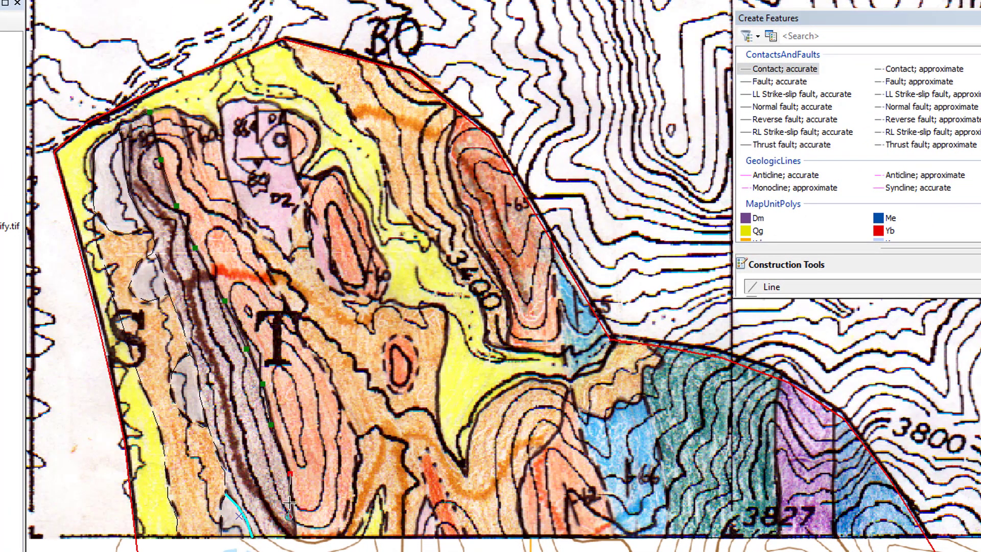
double_click(295, 537)
- Draw a Contact; accurate line along the yellow unit's edge over the orange unit to the pink unit's western side
click(150, 113)
click(172, 106)
click(204, 118)
click(214, 128)
double_click(221, 142)
- Draw a Contact; accurate line around the pink unit's northwest corner and along its northern edge to the small orange unit
click(221, 141)
click(221, 108)
click(233, 101)
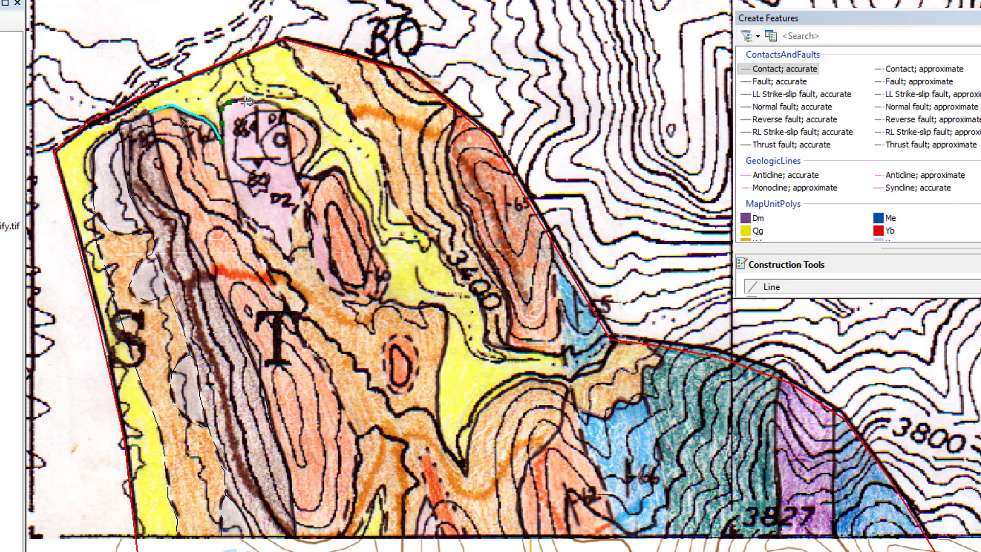
click(258, 102)
double_click(283, 106)
- Draw Contact; accurate lines down the western and eastern sides of the pink unit
click(222, 141)
click(226, 167)
double_click(240, 208)
double_click(239, 208)
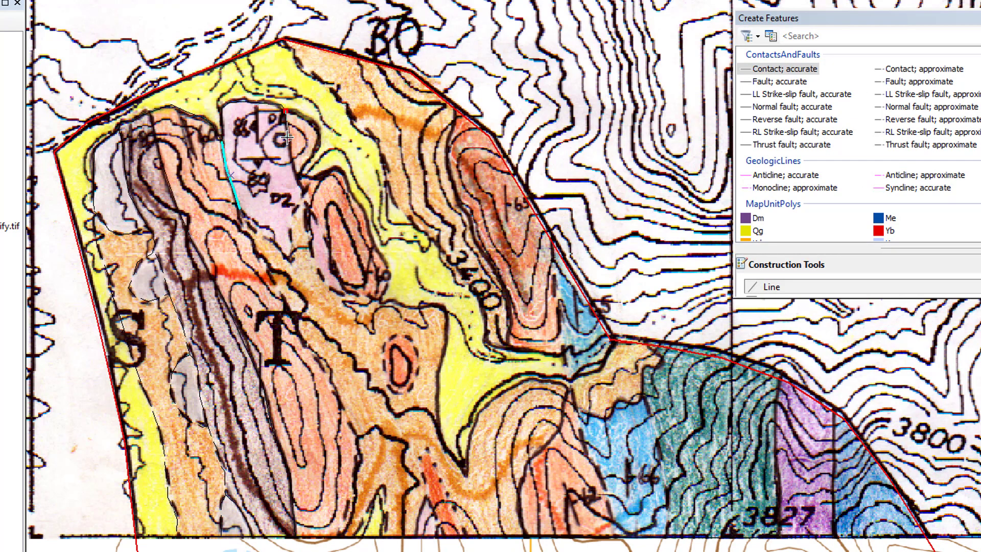
click(299, 178)
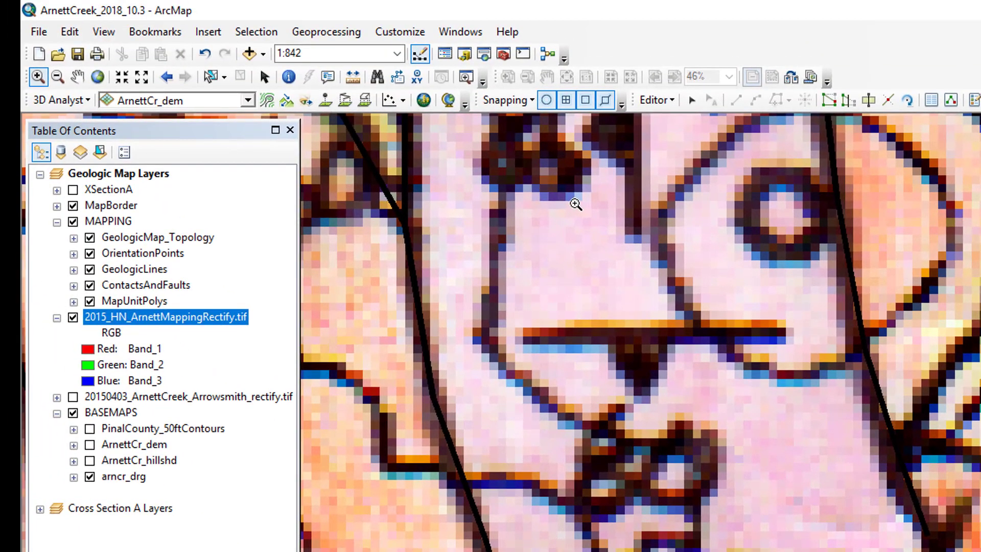
- Return to the previous map extent, then hide and reshow the 2015_HN_ArnettMappingRectify.tif raster to examine the digitized contacts
click(168, 78)
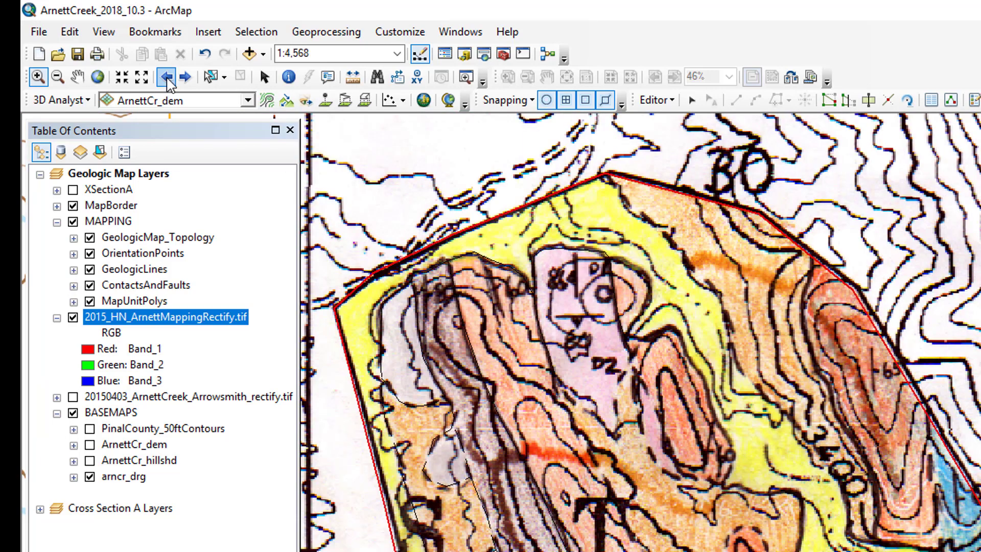
click(73, 318)
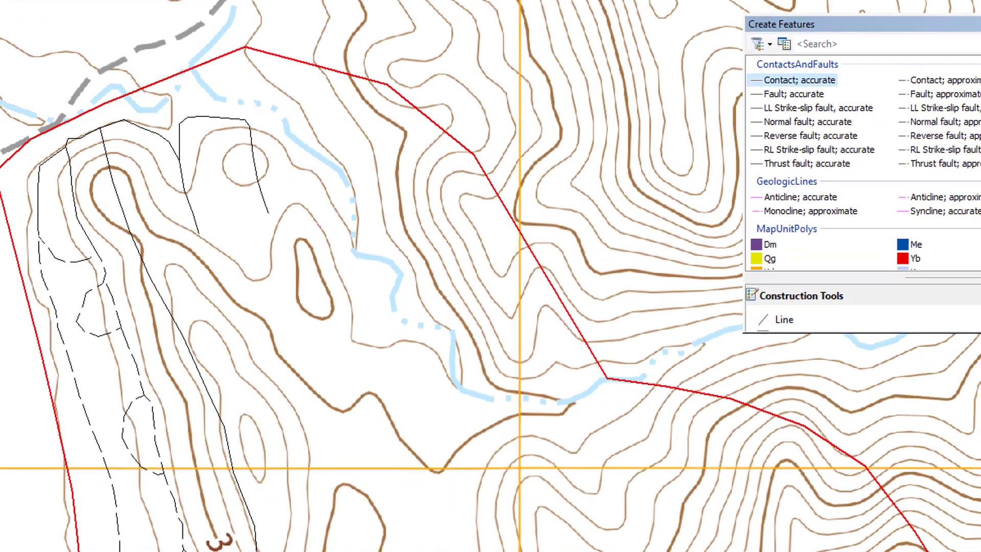
click(73, 318)
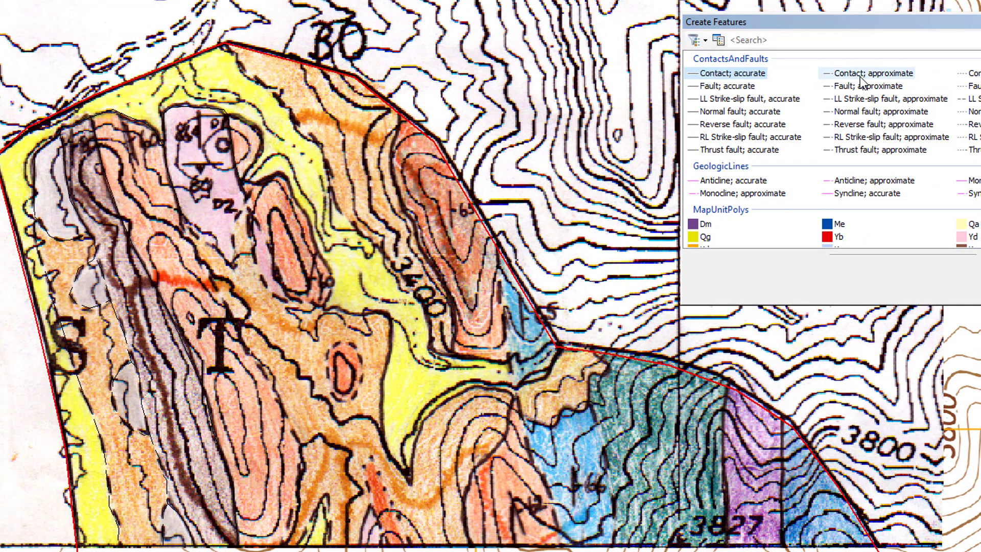
- Draw Contact; approximate lines along the southeastern and southwestern edges of the pink unit, meeting at its southern tip
click(887, 74)
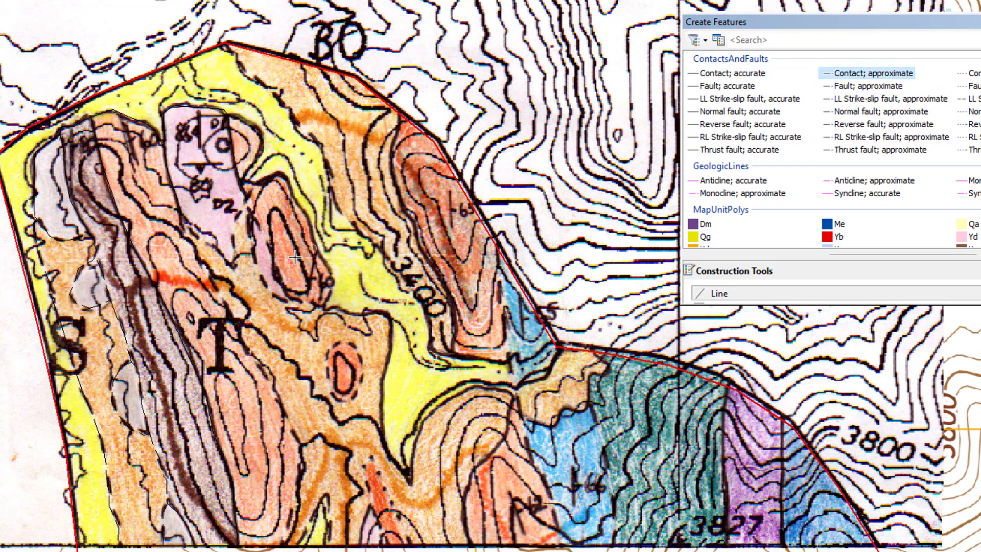
click(246, 195)
click(243, 212)
click(235, 229)
double_click(235, 267)
click(234, 267)
click(210, 242)
double_click(185, 223)
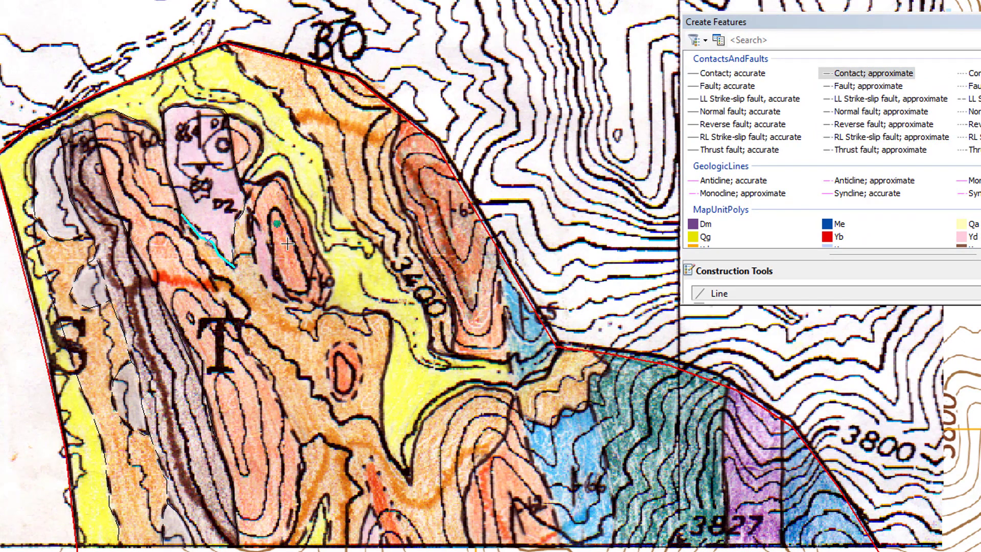
- Draw a Contact; approximate line along the western edge of the oval unit southeast of the pink unit
click(244, 206)
click(253, 219)
double_click(290, 300)
double_click(249, 211)
- Draw a Contact; accurate line from the pink unit's eastern edge around the northern and eastern sides of the oval unit
click(707, 75)
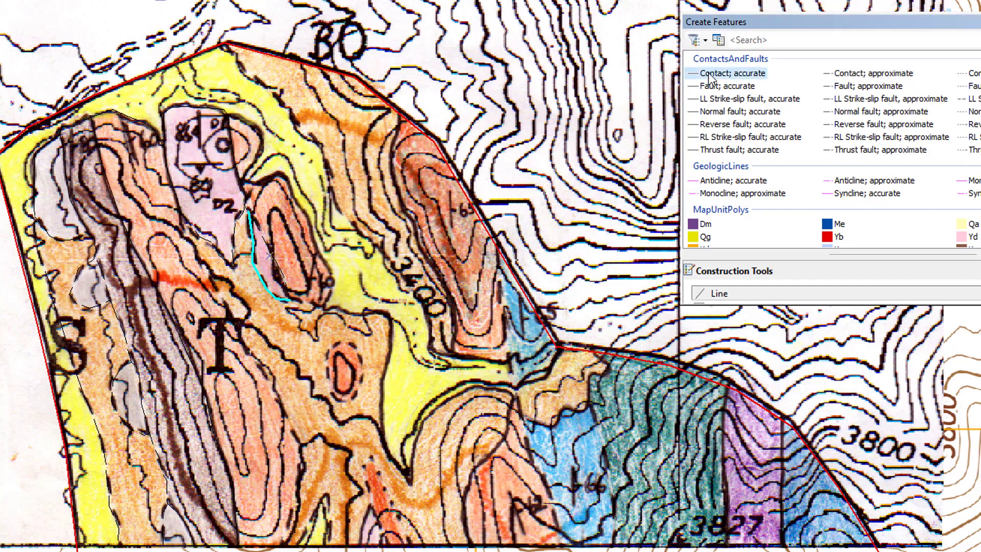
click(240, 180)
click(263, 182)
click(278, 174)
click(289, 182)
click(294, 195)
click(311, 220)
double_click(325, 304)
- Close the oval unit's southern end with a Contact; approximate line joining its western and eastern contacts
click(869, 73)
click(289, 300)
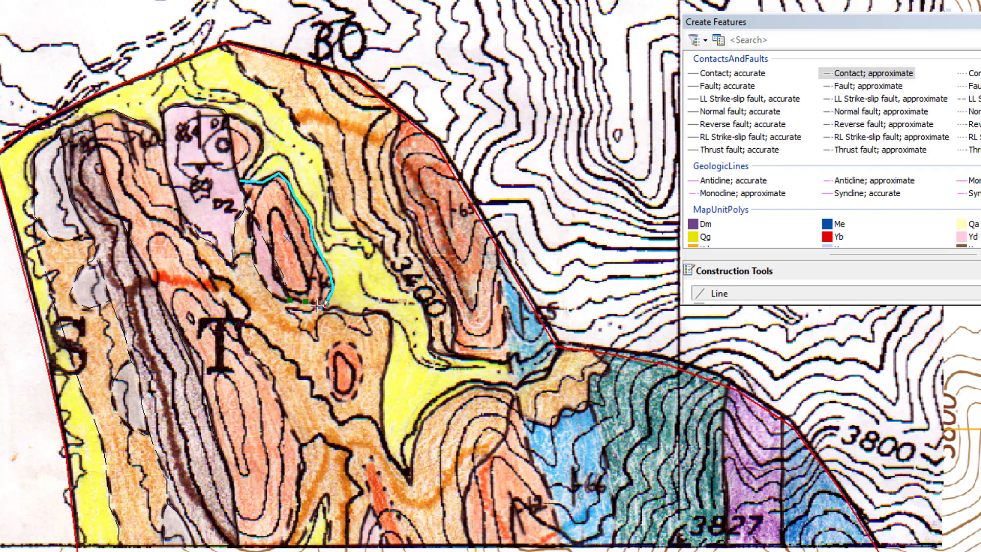
click(316, 307)
double_click(326, 305)
- Draw a Contact; accurate line from the oval unit's southeast end along the yellow unit's western edge to its southern tip
click(731, 74)
click(326, 305)
click(338, 308)
click(375, 312)
click(390, 321)
click(382, 378)
click(387, 450)
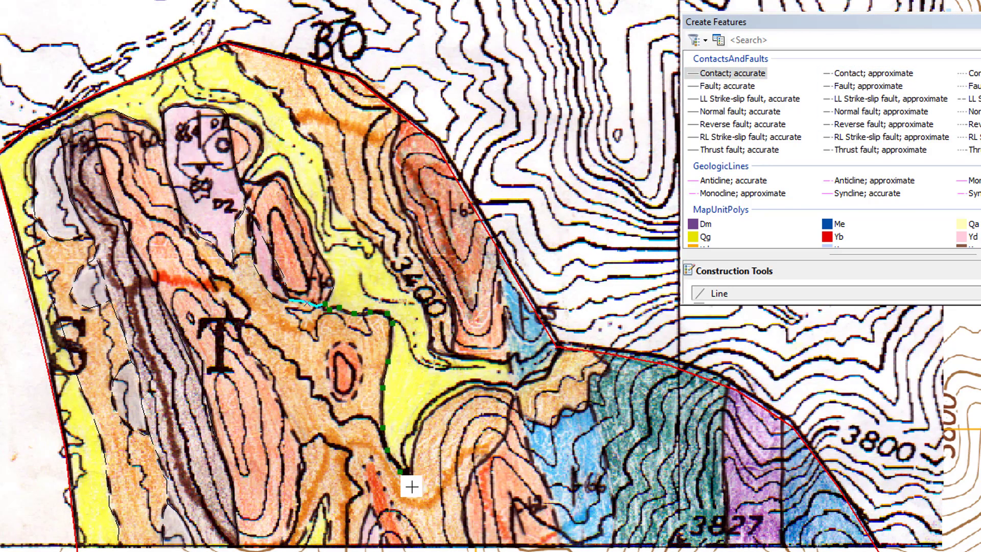
double_click(411, 485)
- Draw Contact; accurate lines from the yellow unit's southern tip to the tan unit, and from there south to the scan's edge
click(412, 486)
double_click(516, 397)
click(517, 397)
click(500, 446)
click(478, 468)
click(464, 497)
click(463, 519)
double_click(471, 544)
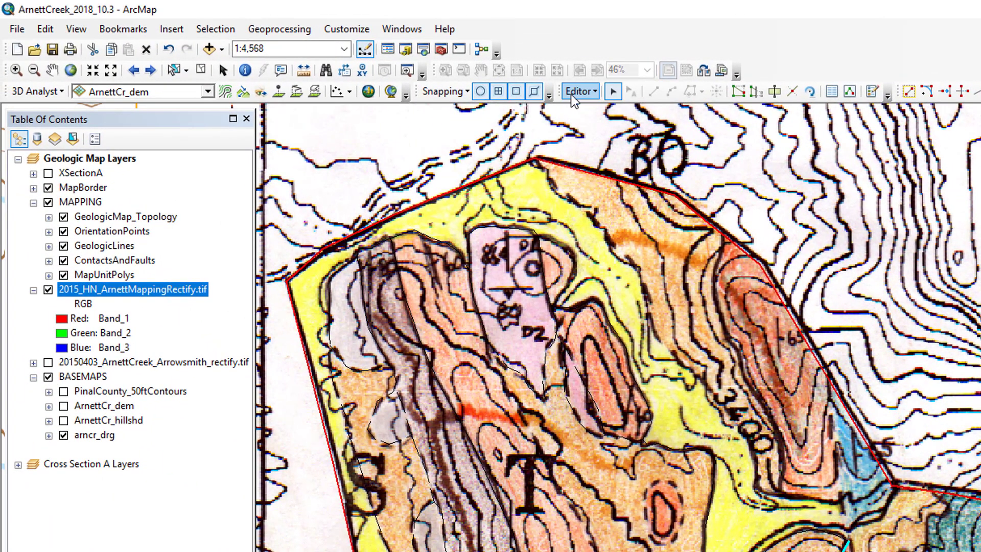
- Save the layer edits and the map document
click(572, 92)
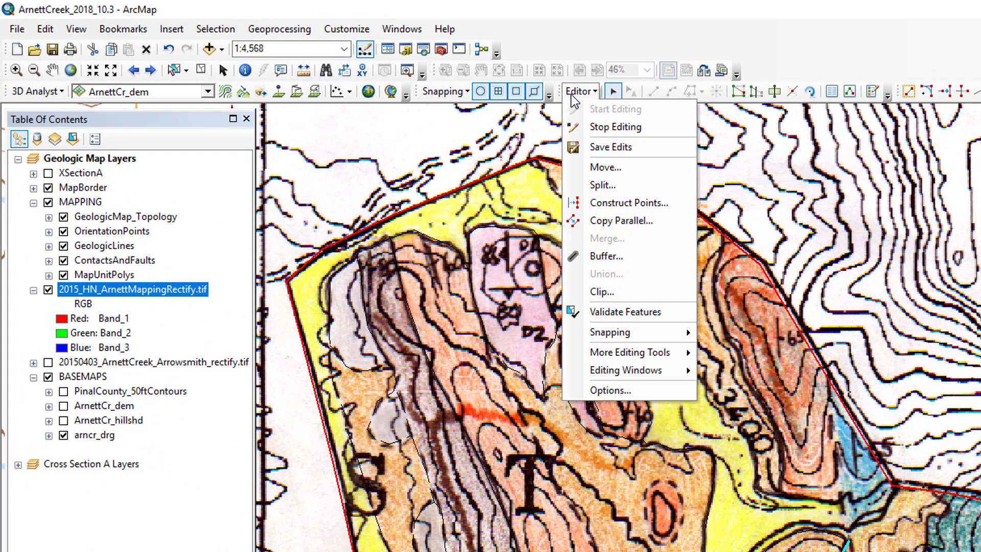
click(600, 147)
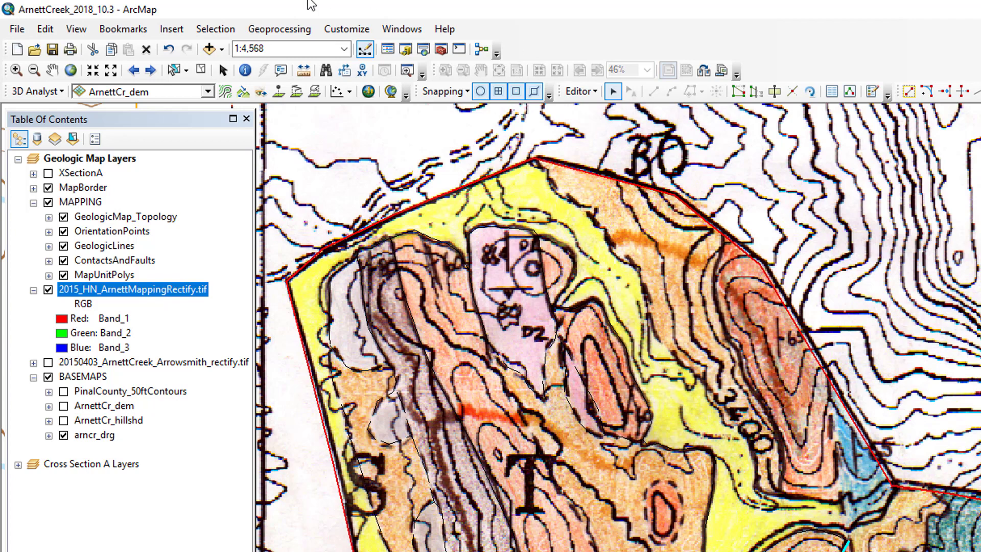
click(17, 30)
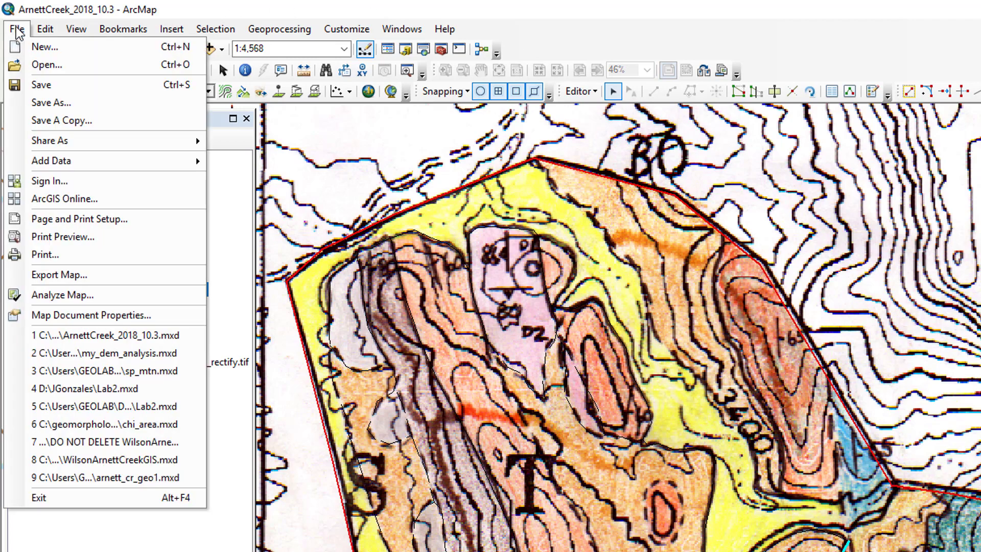
click(40, 84)
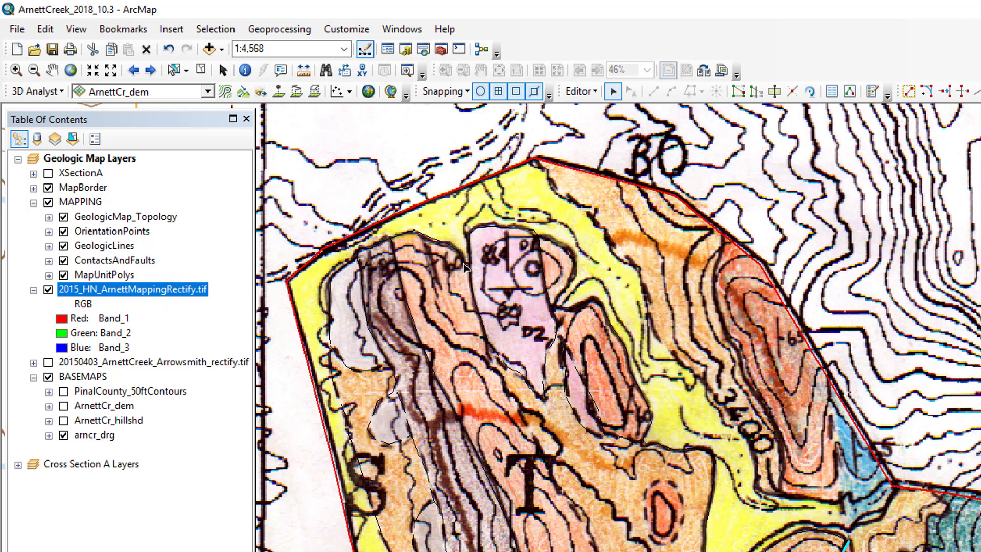
click(15, 29)
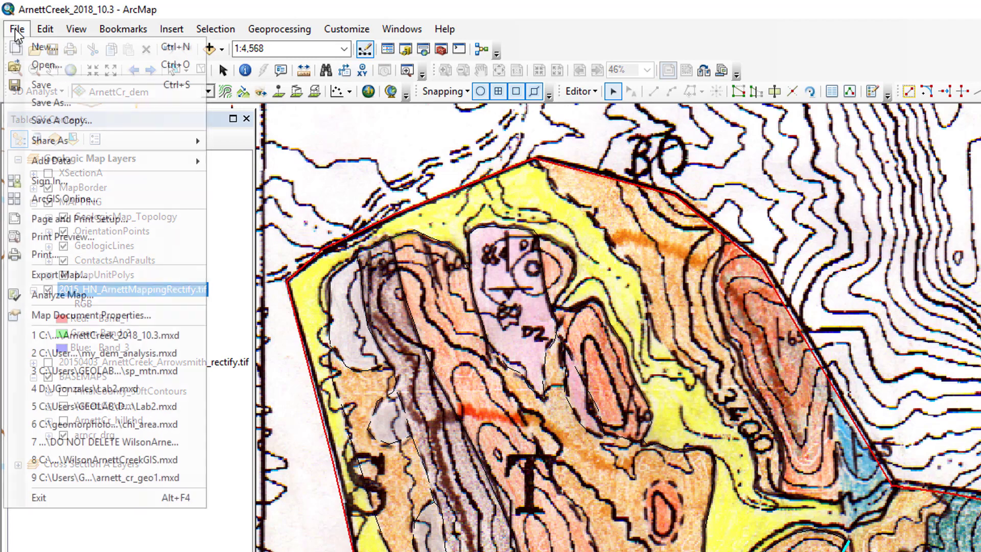
click(14, 28)
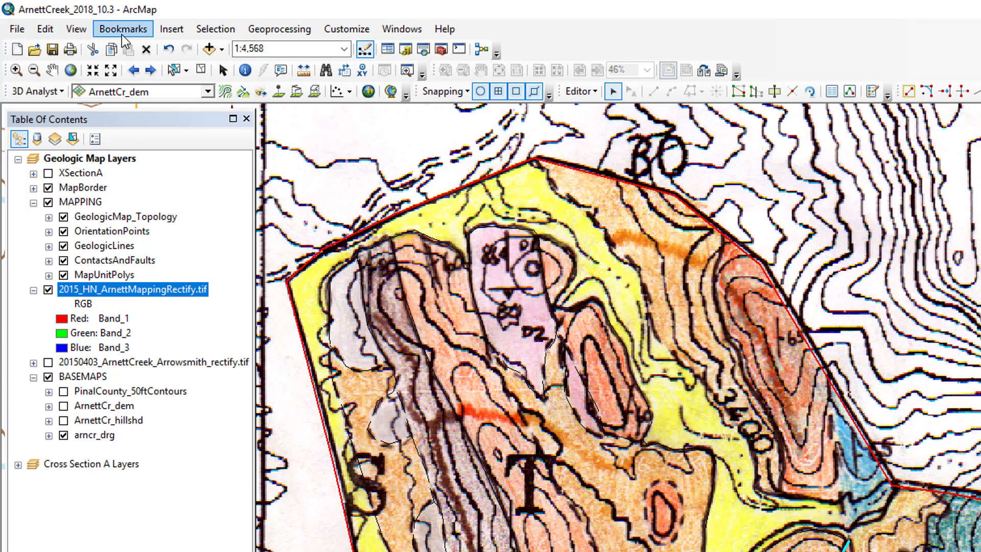
click(577, 94)
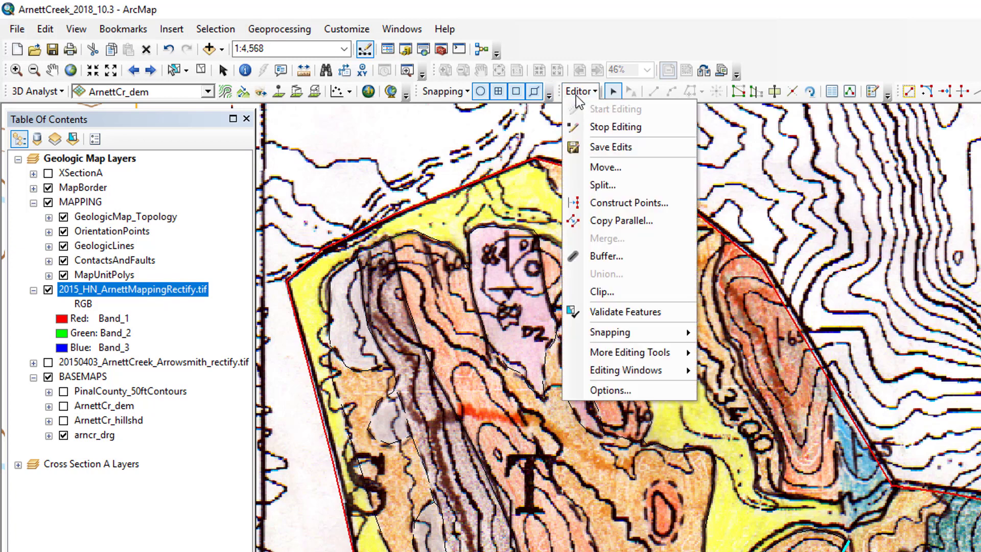
click(606, 146)
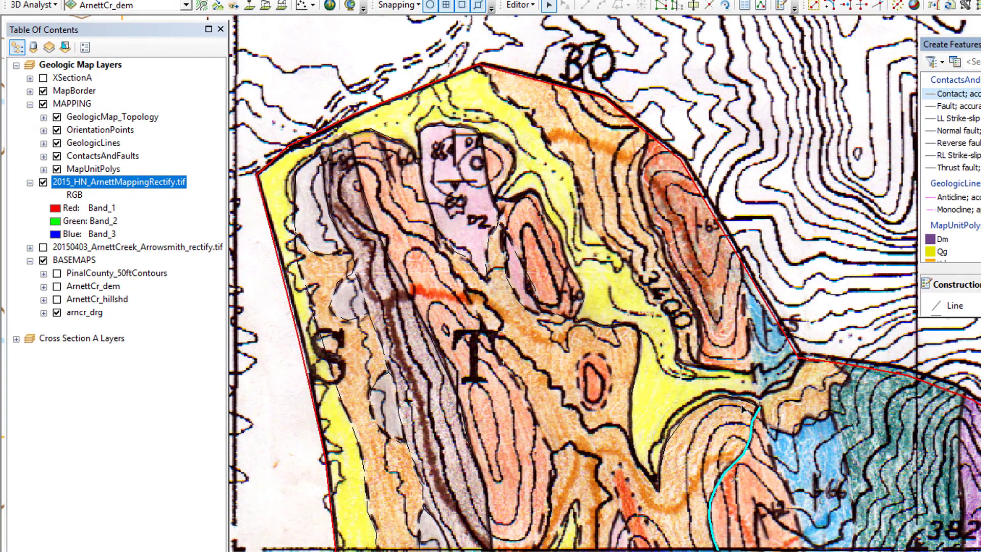
- Select the arc-shaped contact along the yellow unit's southeastern edge and bring up its editing commands
double_click(743, 406)
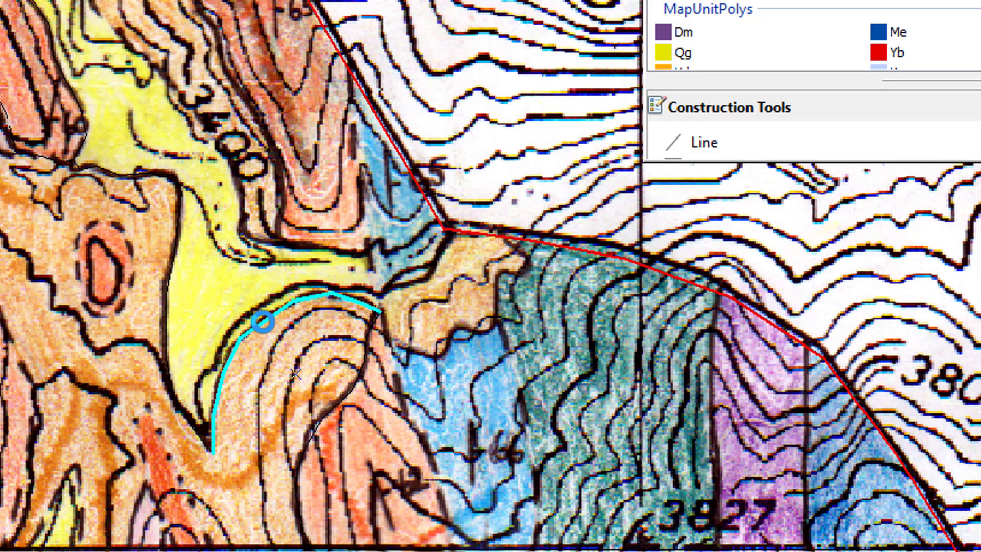
right_click(263, 322)
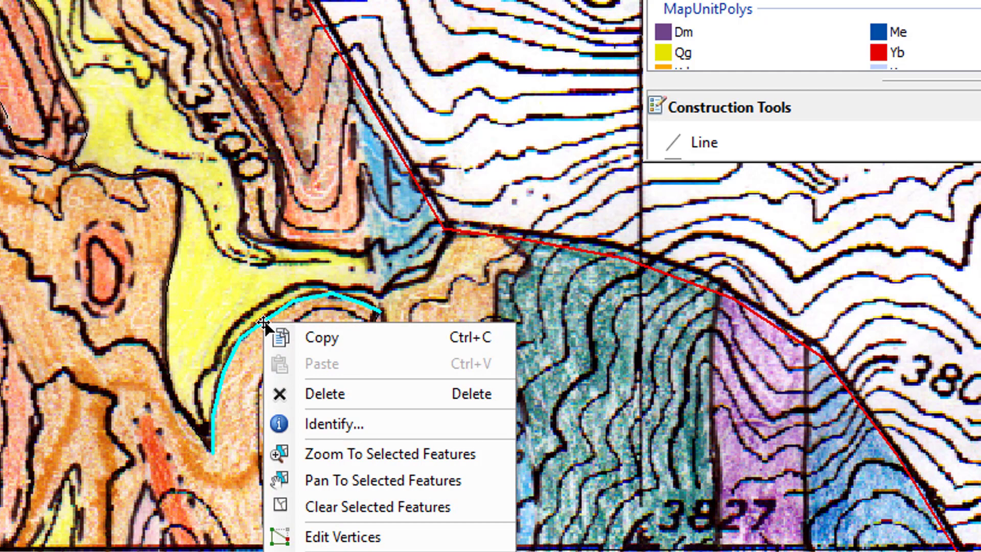